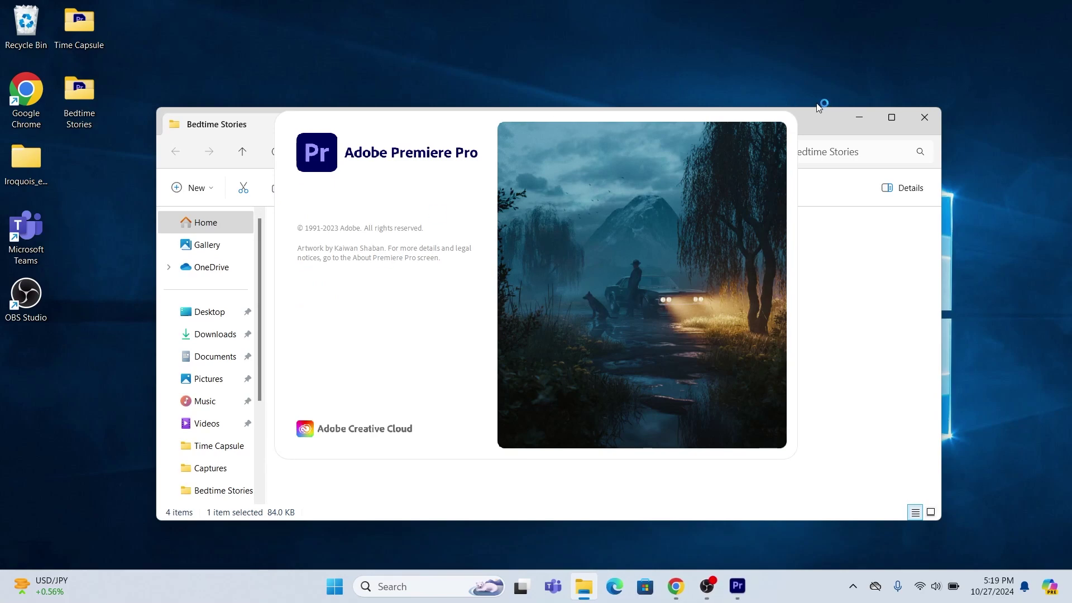
Close the Bedtime Stories folder window, switch to the Editing workspace and reset it to its saved layout
click(932, 119)
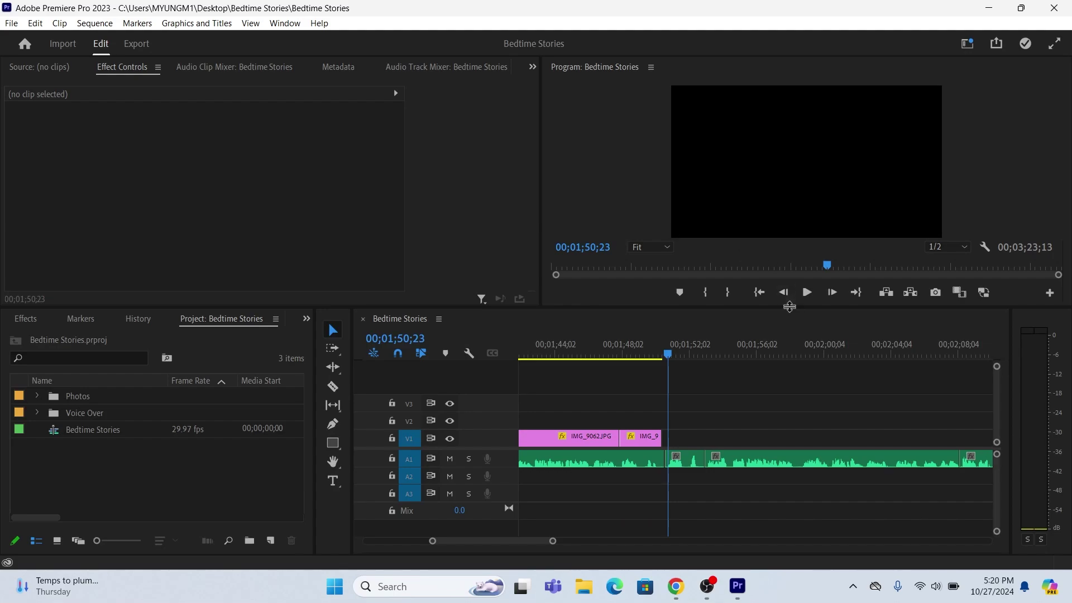
click(738, 402)
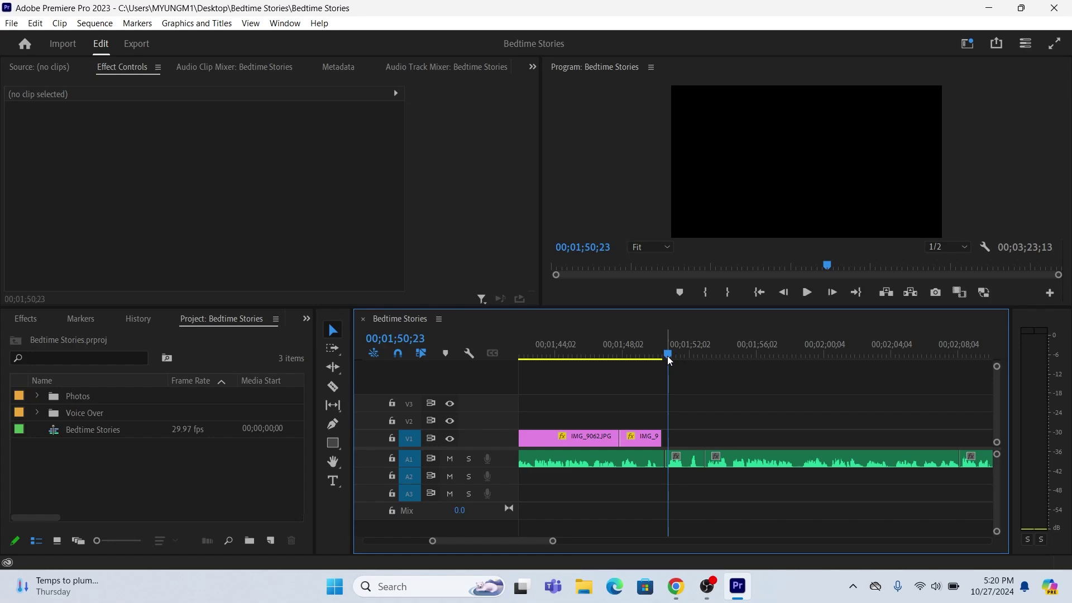
click(288, 23)
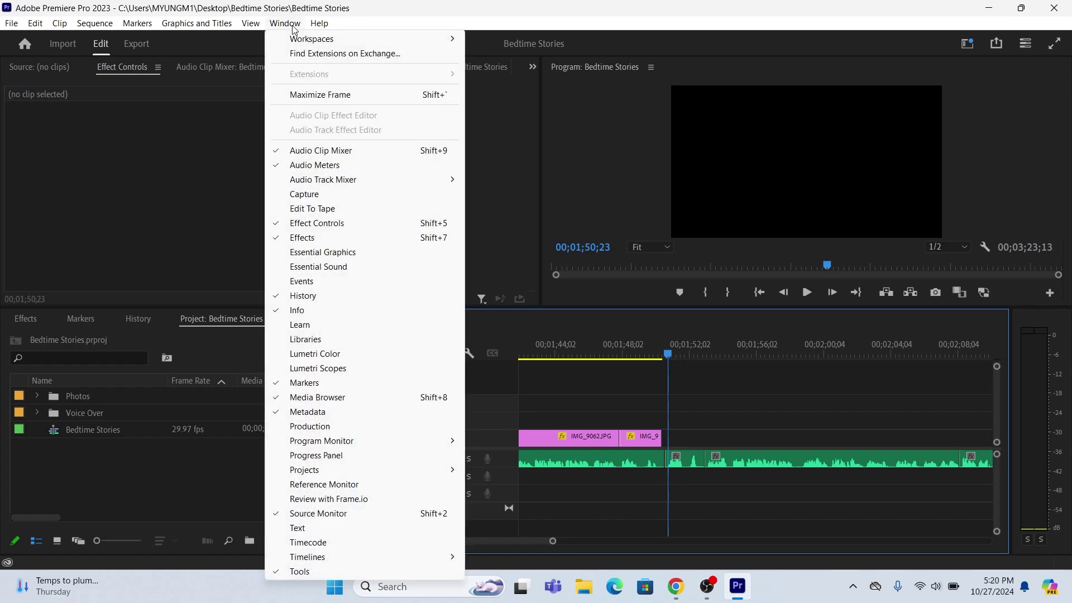
mouse_move(304, 40)
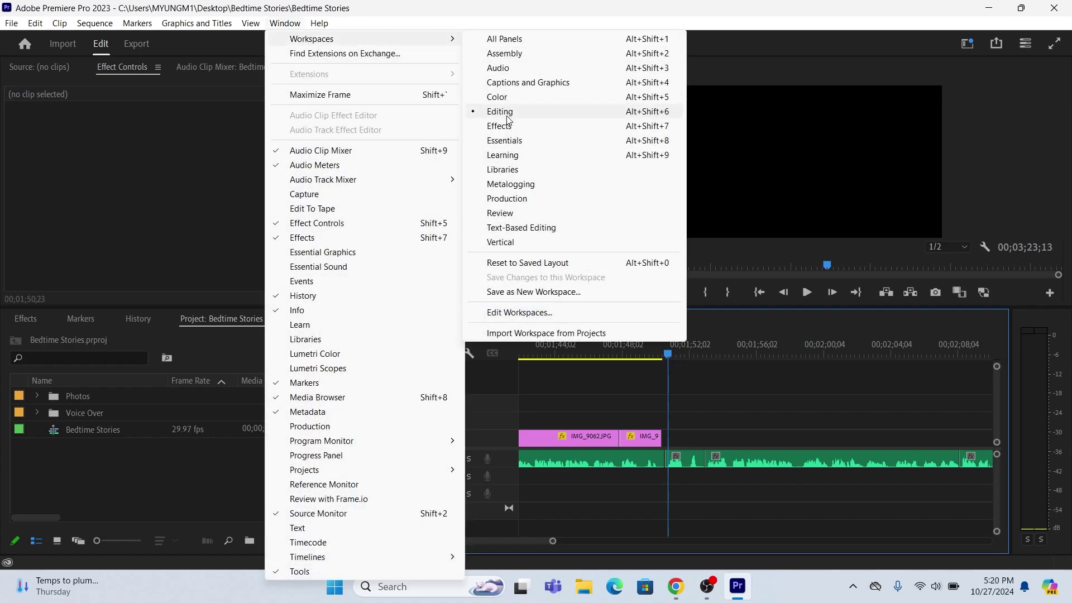
click(508, 116)
click(296, 24)
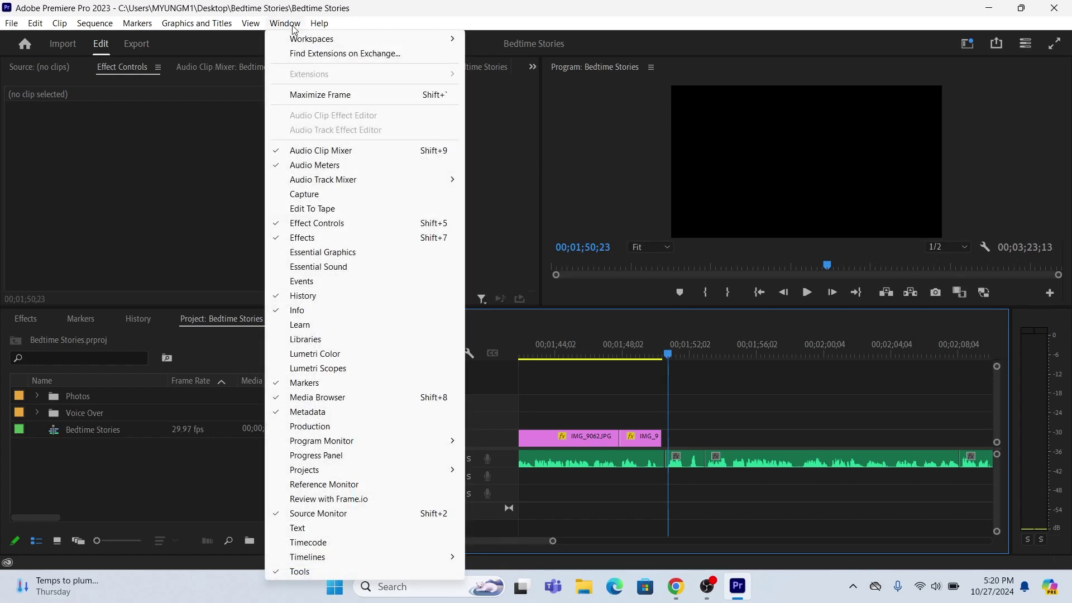
mouse_move(327, 41)
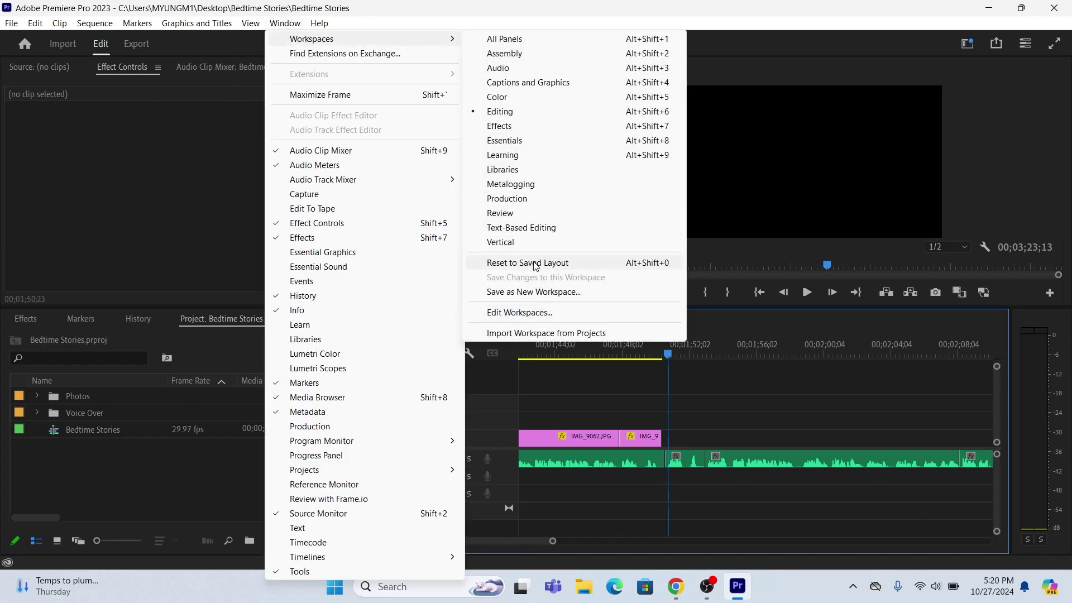
click(540, 266)
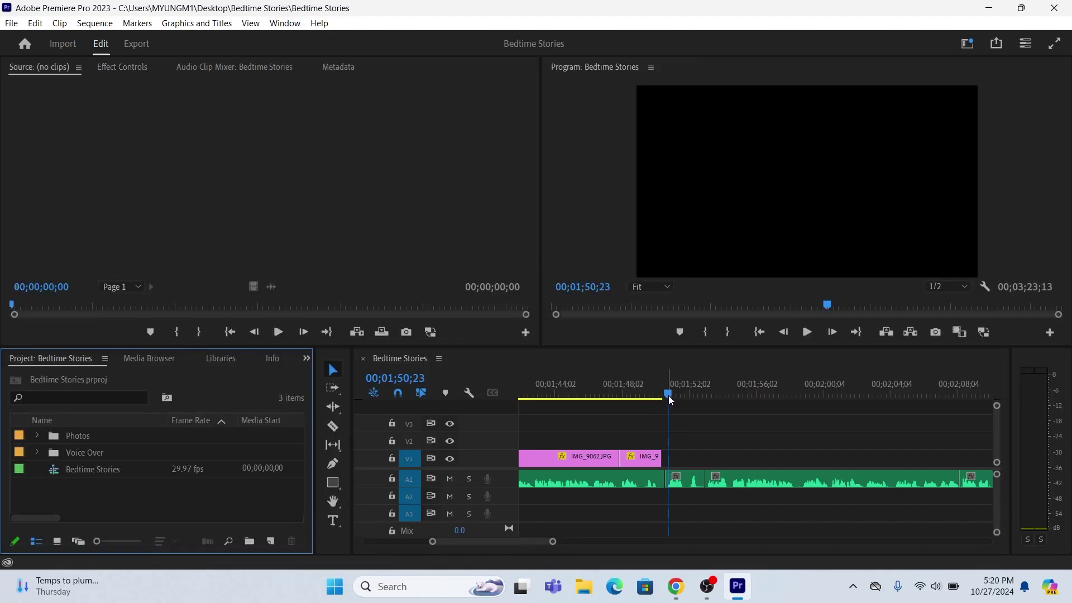
Move the playhead to the start of the Bedtime Stories sequence and open the Lumetri Color controls
drag(670, 399, 183, 372)
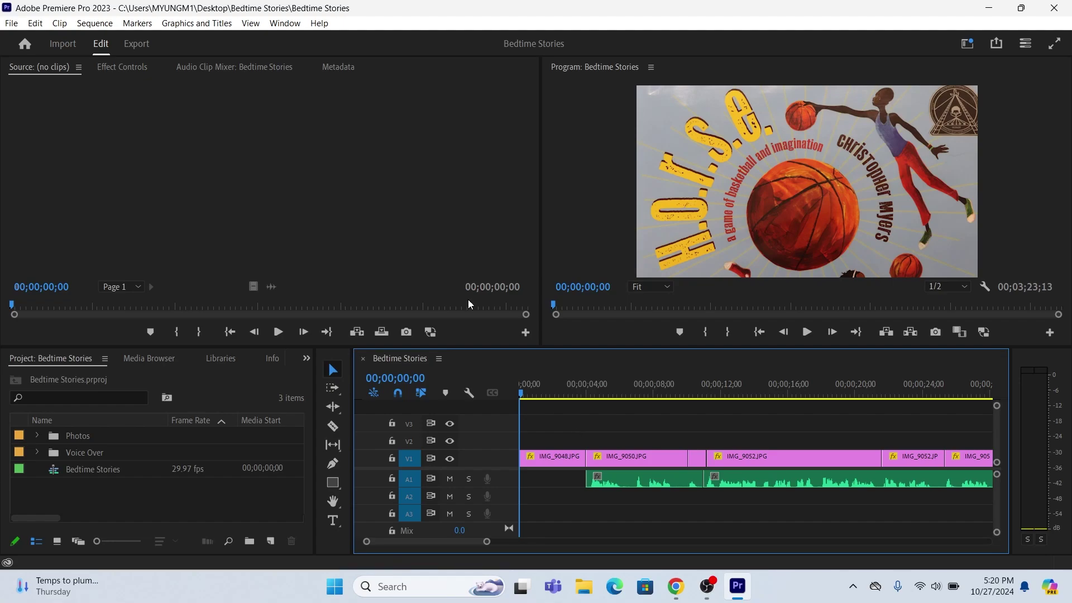
click(292, 23)
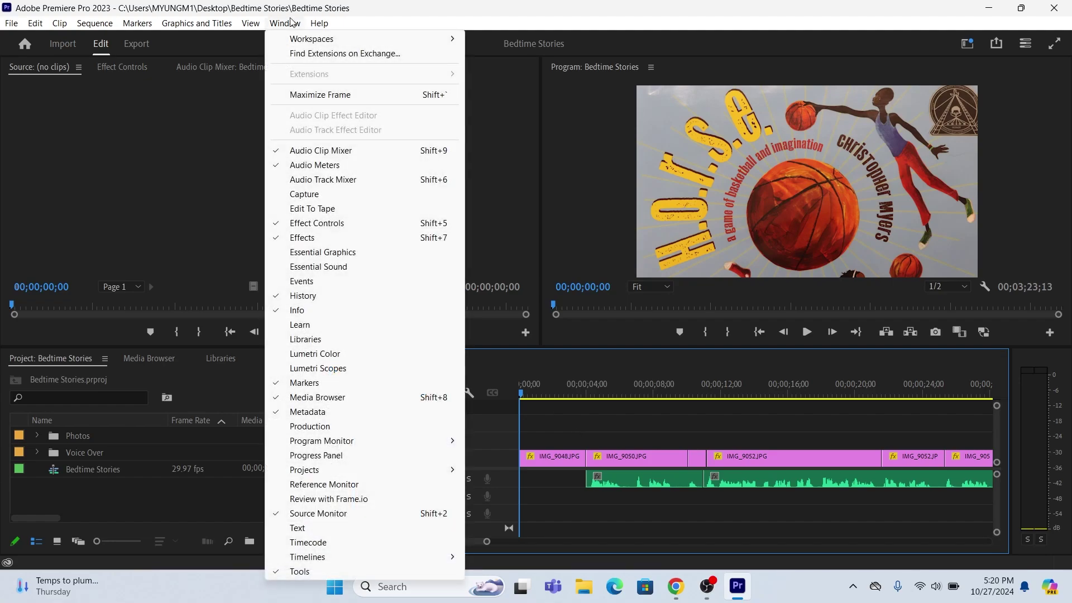
click(315, 355)
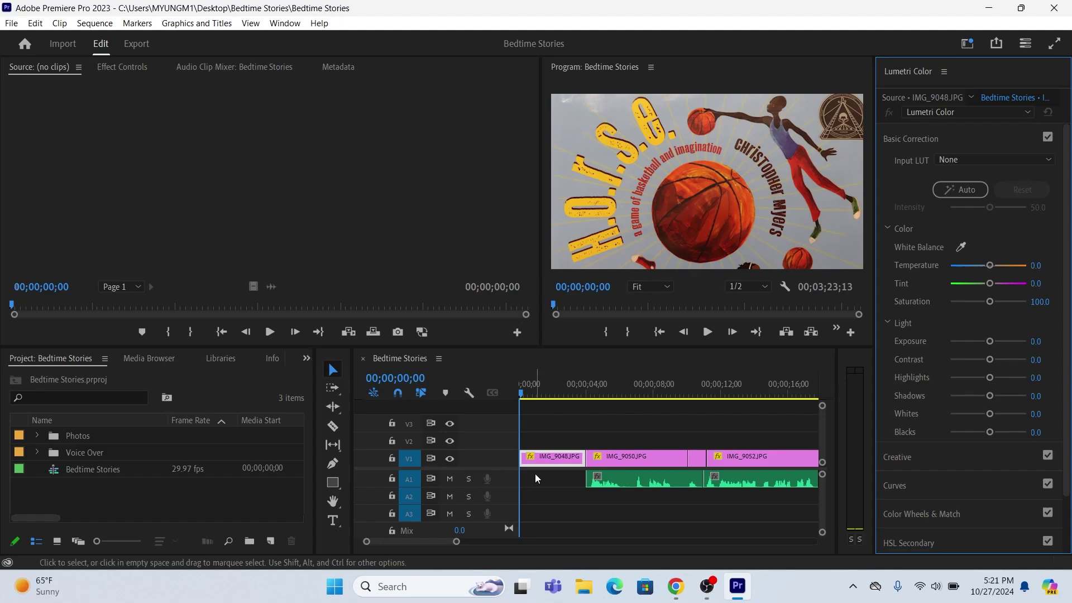
On IMG_9048.JPG, set temperature -1.8, tint 10.9, saturation 120, exposure 0.5, contrast 30.9, highlights 27.3, shadows -14.5, whites 9.1 and blacks -18.2
click(546, 460)
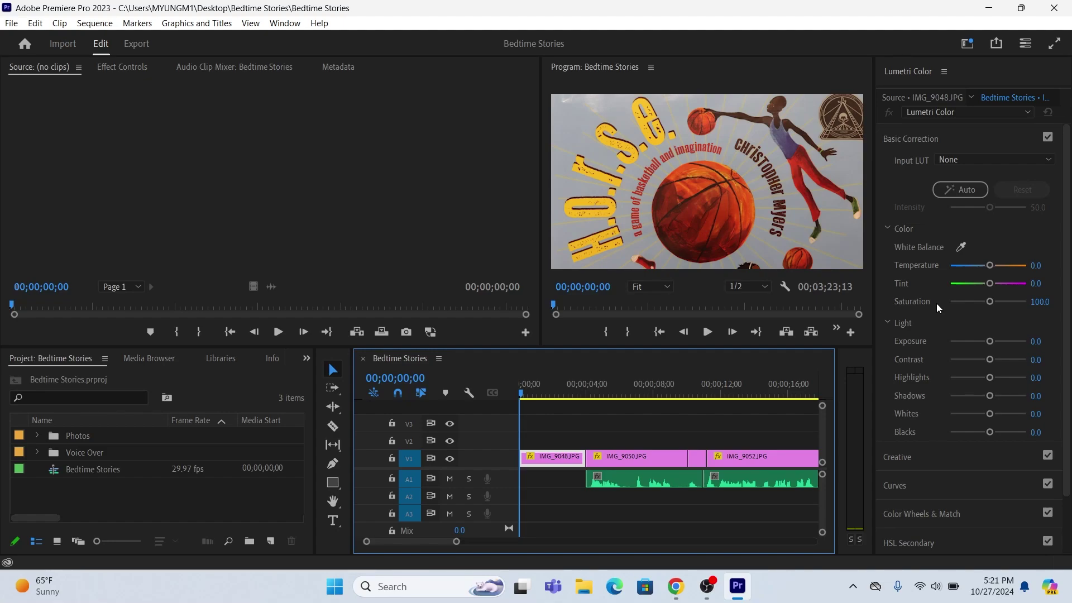
mouse_move(990, 265)
mouse_down()
mouse_move(977, 260)
mouse_move(997, 256)
mouse_move(986, 247)
mouse_up()
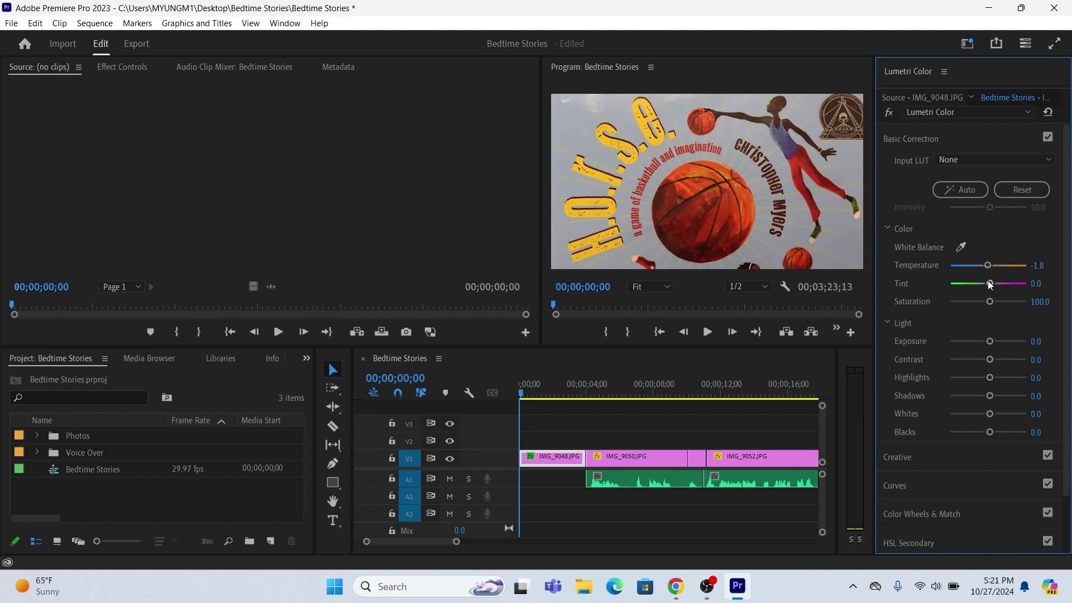
mouse_move(990, 284)
mouse_down()
mouse_move(1000, 285)
mouse_move(983, 282)
mouse_move(993, 281)
mouse_up()
mouse_move(990, 301)
mouse_down()
mouse_move(974, 303)
mouse_move(998, 302)
mouse_up()
mouse_move(990, 342)
mouse_down()
mouse_move(1001, 343)
mouse_move(992, 339)
mouse_up()
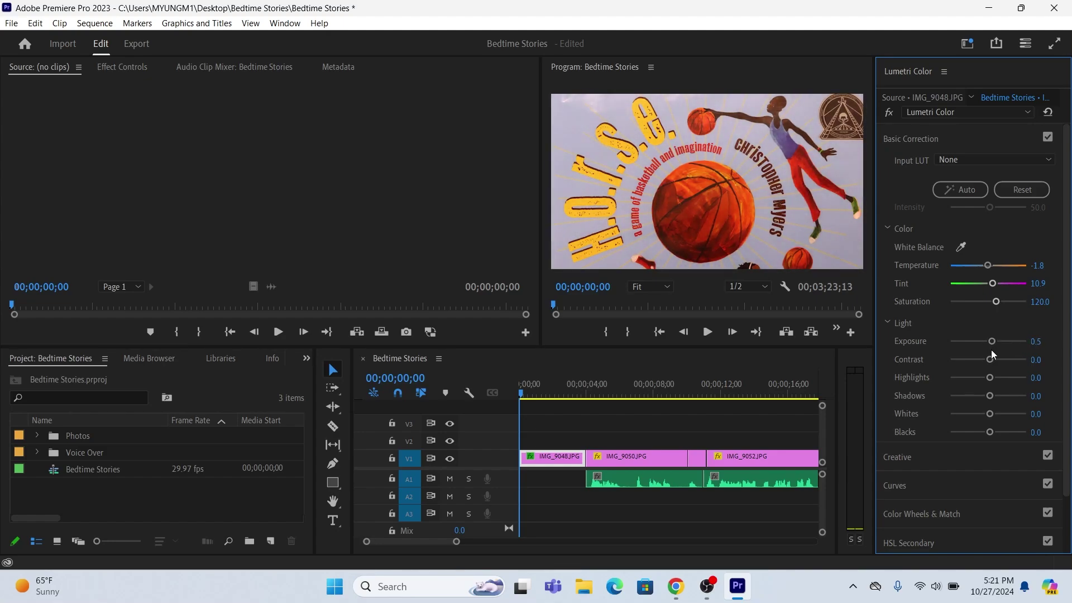
mouse_move(991, 360)
mouse_down()
mouse_move(1002, 362)
mouse_move(976, 362)
mouse_move(1001, 360)
mouse_move(1000, 374)
mouse_move(969, 374)
mouse_move(999, 372)
mouse_up()
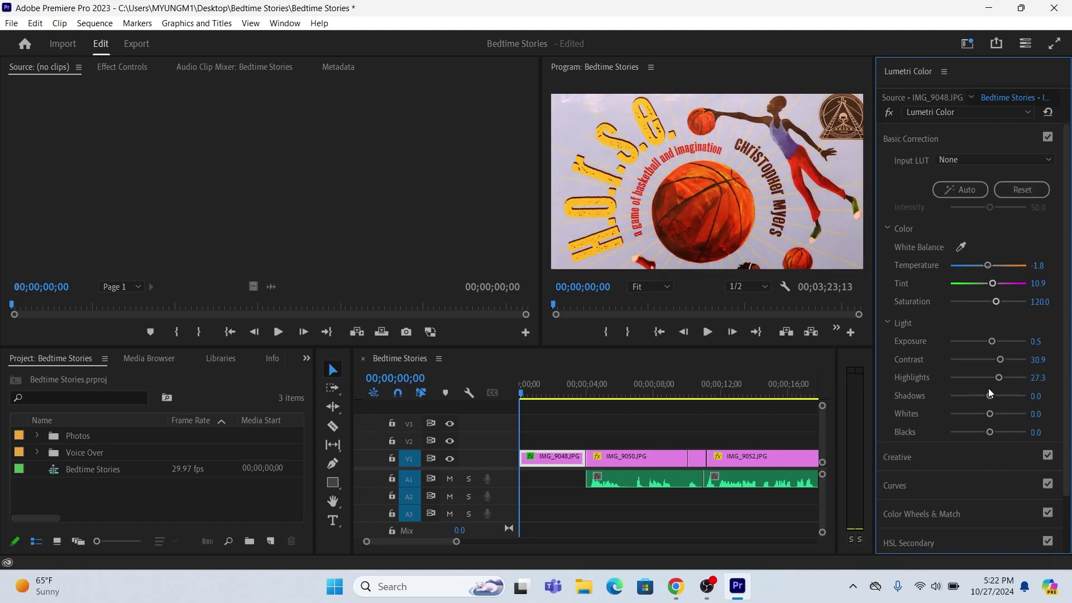
drag(990, 396, 980, 427)
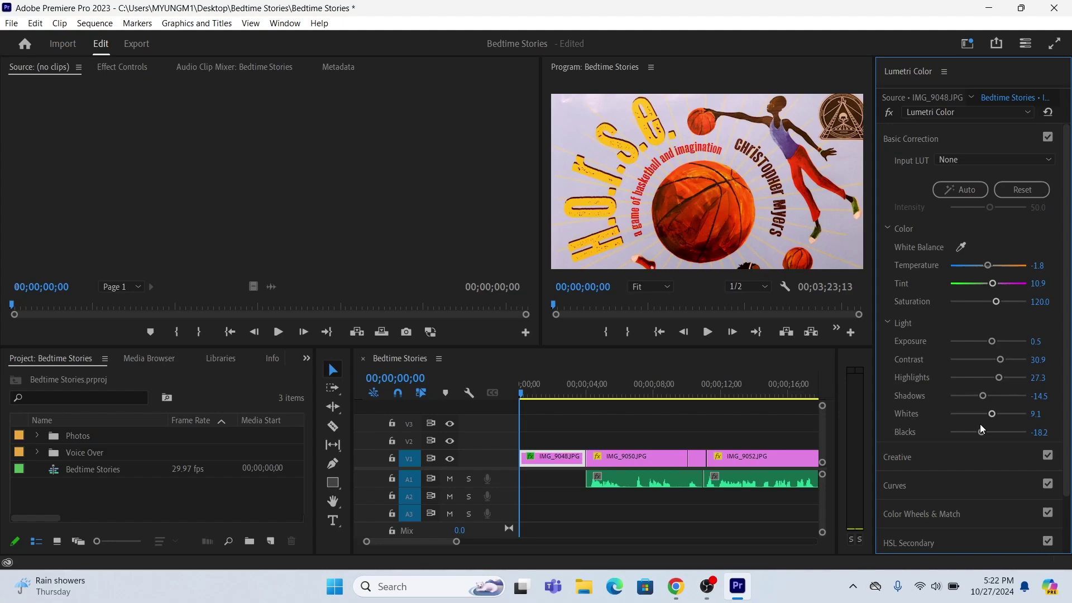
click(933, 146)
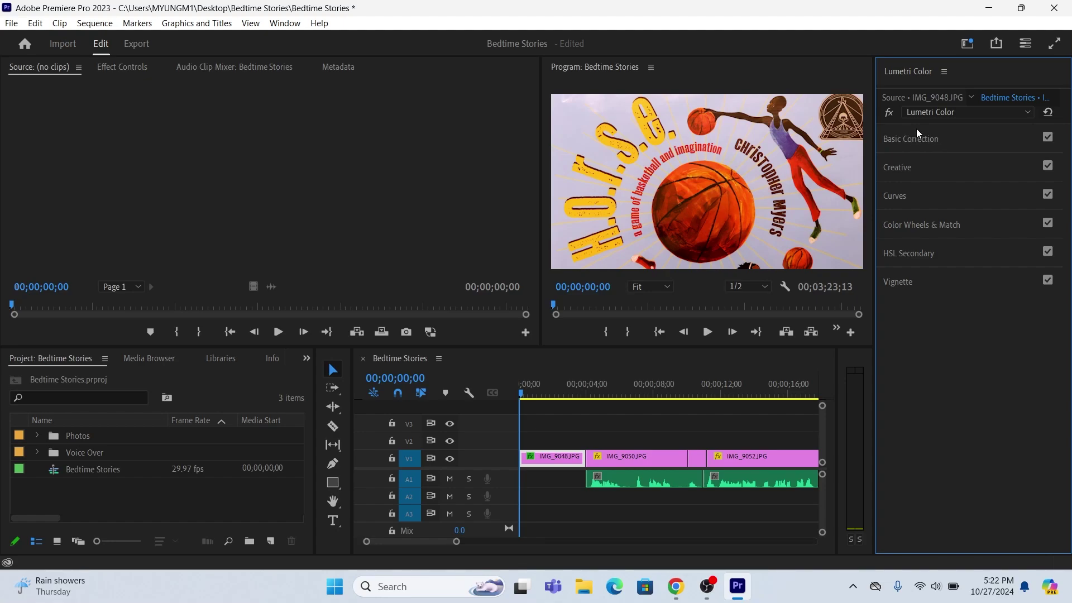
click(913, 145)
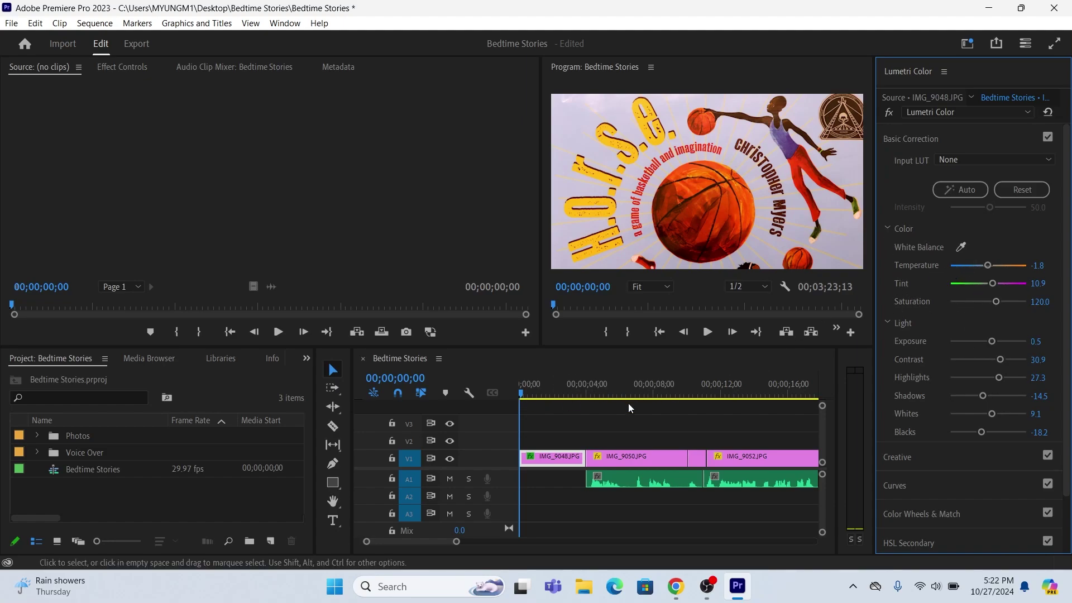
On IMG_9050.JPG, set temperature -41.8, saturation 120, exposure 1.7, contrast 43.6, highlights 40, shadows -7.3, whites 21.8 and blacks -1.8
click(614, 385)
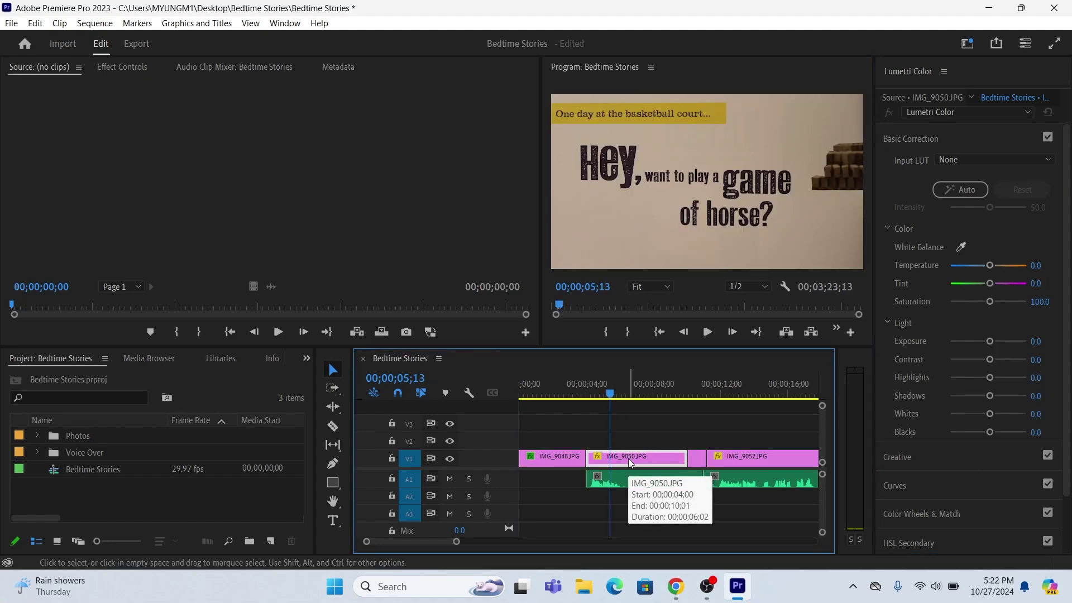
drag(990, 266, 998, 302)
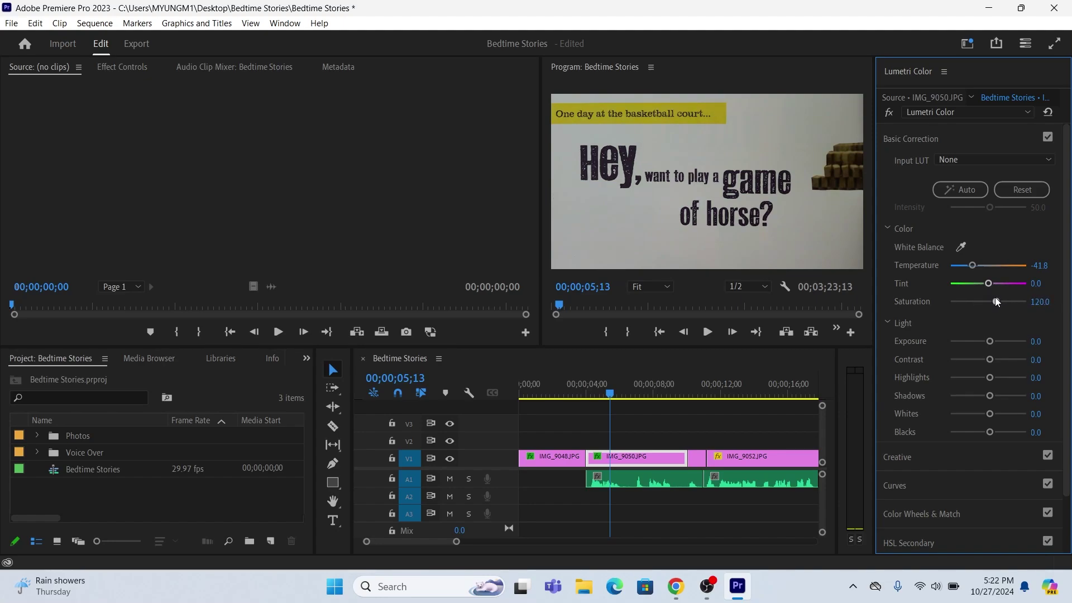
drag(990, 341, 1006, 360)
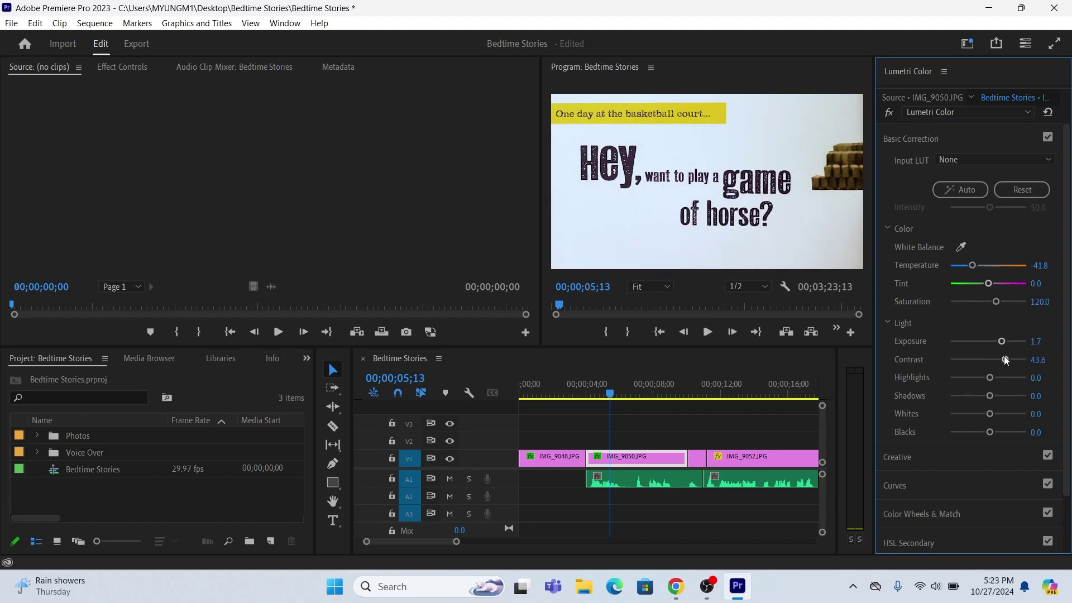
drag(990, 377, 999, 377)
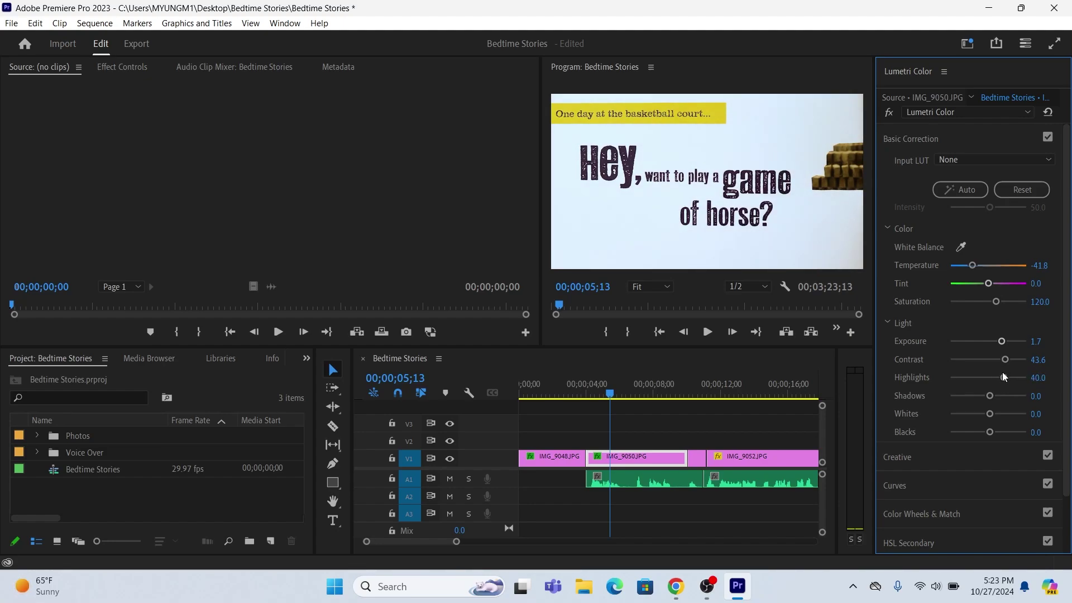
drag(990, 396, 986, 396)
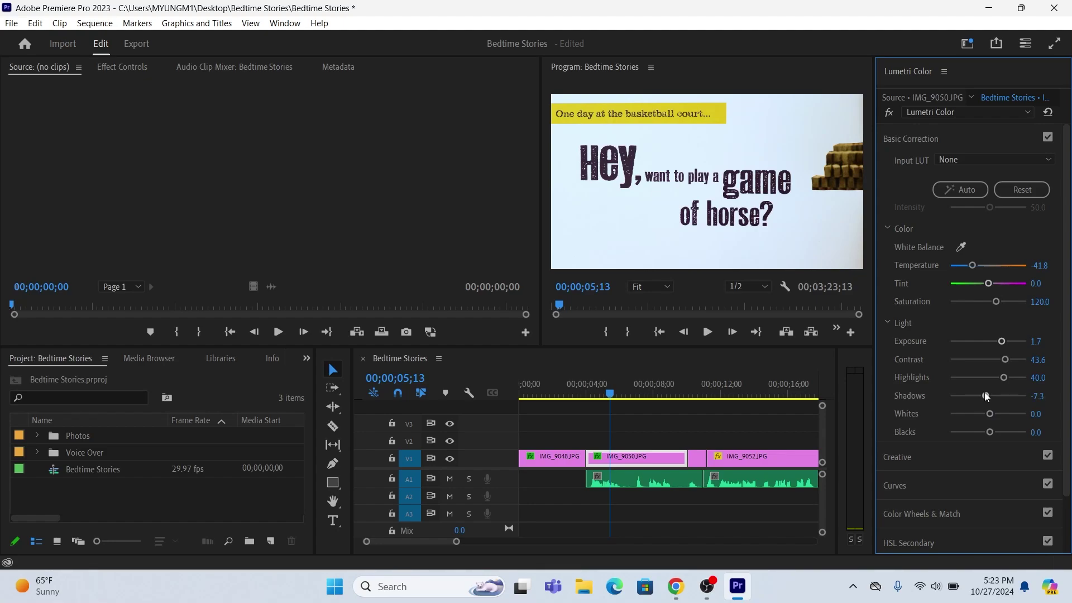
drag(990, 414, 994, 416)
mouse_move(990, 433)
mouse_down()
mouse_move(1000, 430)
mouse_move(978, 427)
mouse_move(998, 424)
mouse_move(987, 428)
mouse_up()
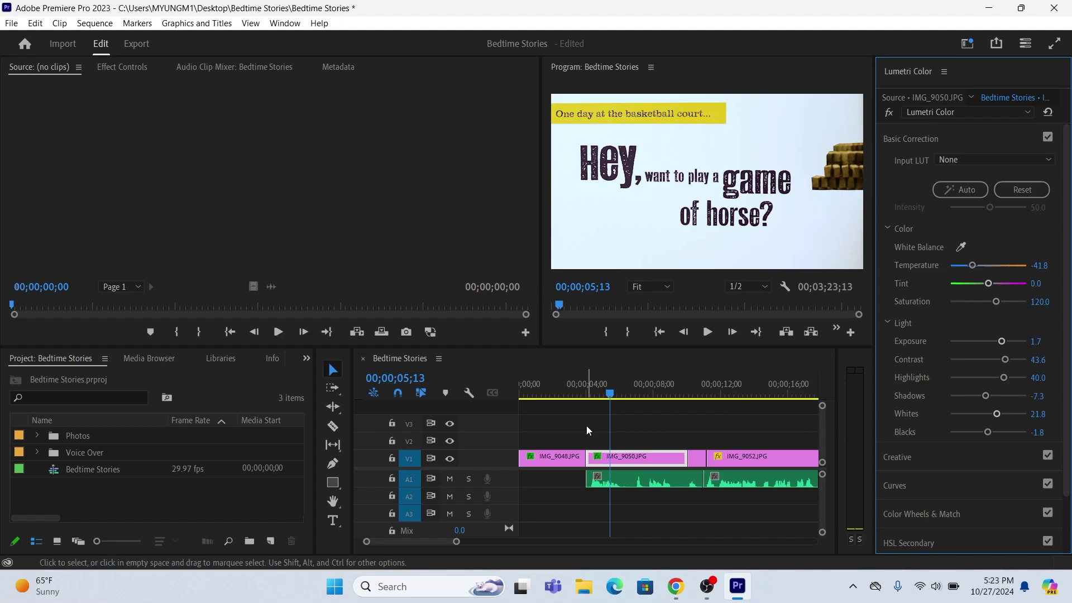
On IMG_9051.JPG, set temperature -23.6, tint 7.3, saturation 120, exposure 1.9, contrast 41.8, highlights -12.7, shadows 7.3, whites 1.8 and blacks 12.7
click(697, 459)
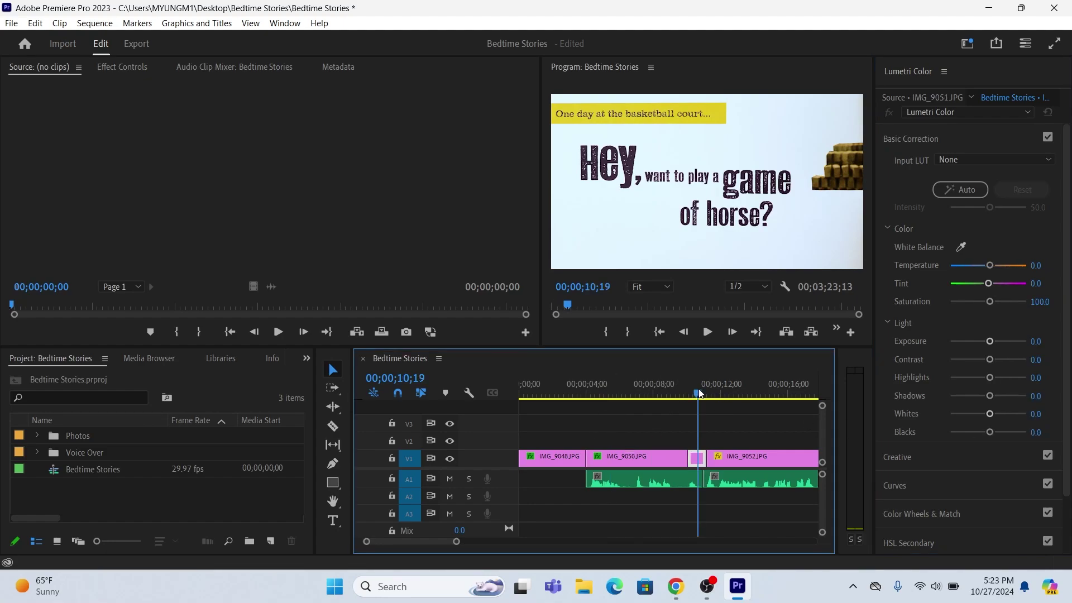
key(Up)
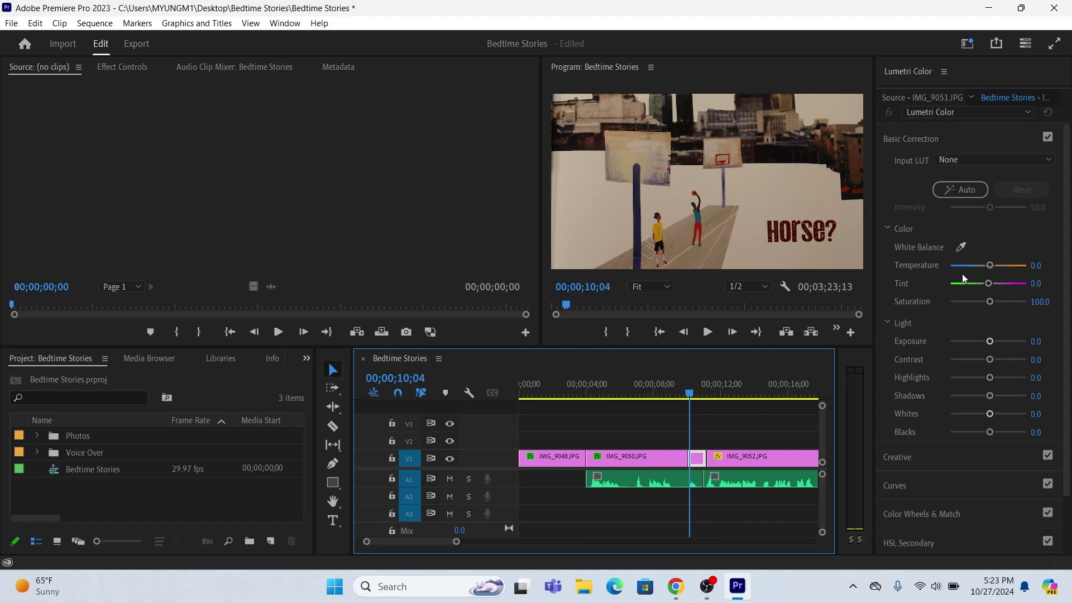
mouse_move(990, 266)
mouse_down()
mouse_move(977, 265)
mouse_move(985, 266)
mouse_up()
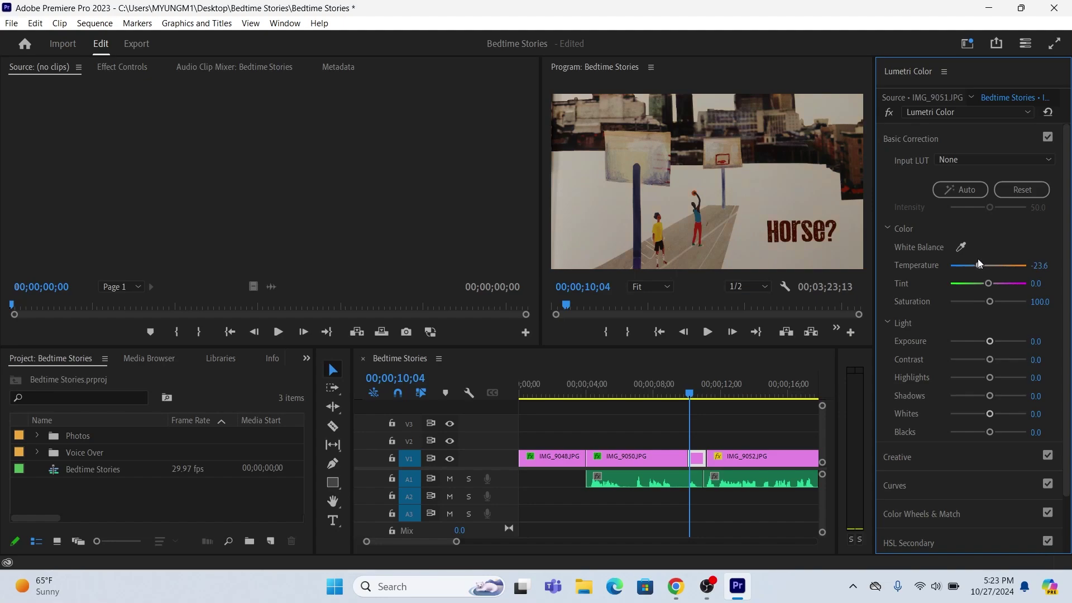
mouse_move(990, 287)
mouse_down()
mouse_move(1005, 287)
mouse_move(992, 288)
mouse_up()
mouse_move(996, 304)
mouse_down()
mouse_move(975, 304)
mouse_move(990, 305)
mouse_up()
drag(990, 341, 1005, 343)
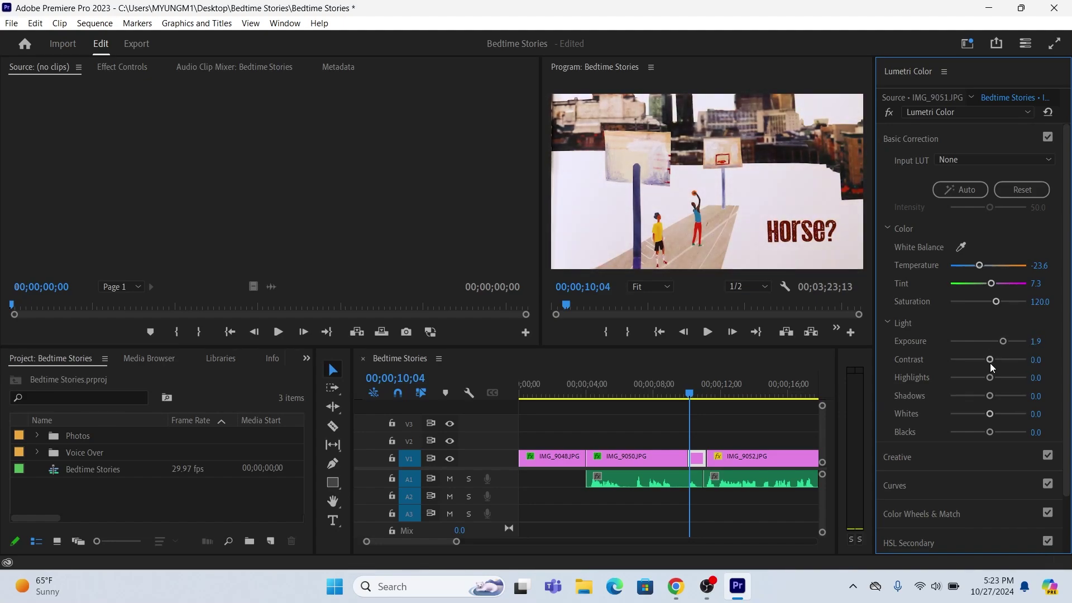
mouse_move(990, 360)
mouse_down()
mouse_move(1008, 362)
mouse_move(983, 381)
mouse_up()
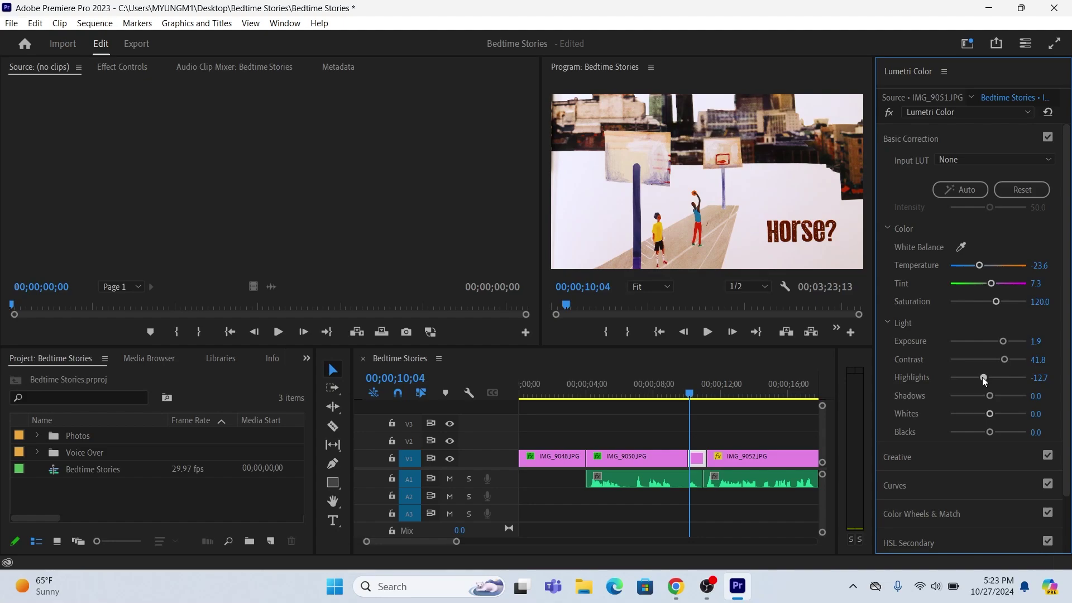
drag(990, 396, 992, 424)
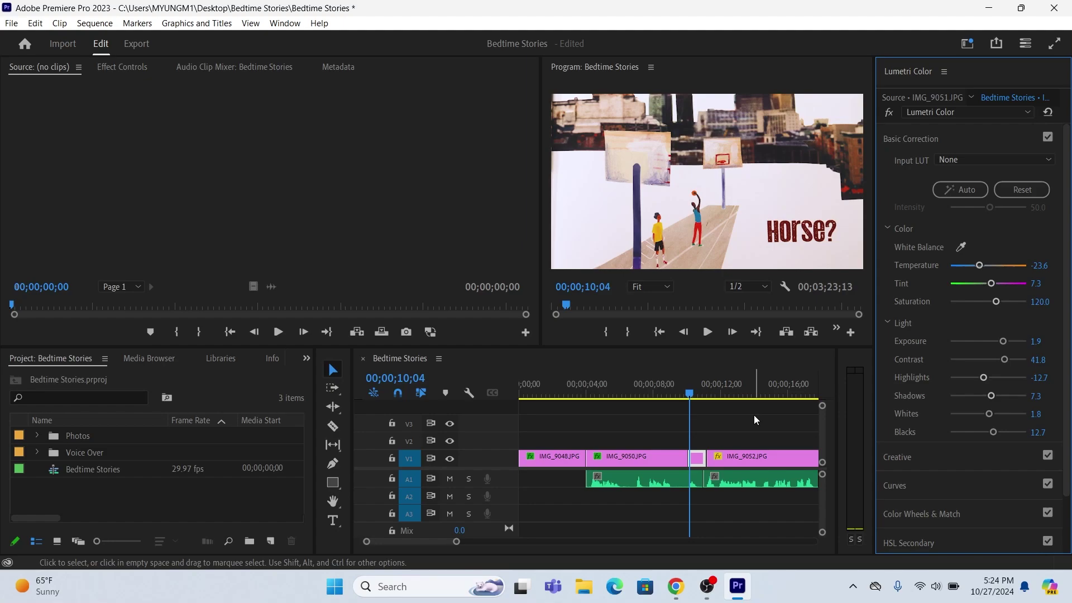
On IMG_9052.JPG, set temperature -9.1, tint 9.1, saturation 112.7, exposure 0.8, contrast 20, highlights 1.8, shadows -20 and blacks -32.7
click(713, 382)
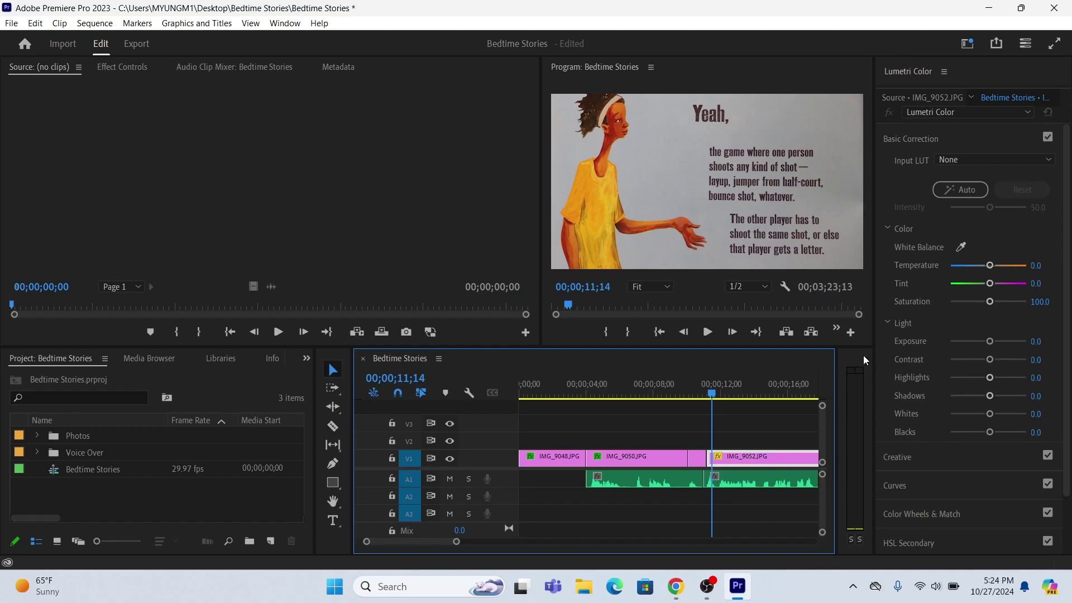
mouse_move(989, 265)
mouse_down()
mouse_move(1010, 265)
mouse_move(985, 265)
mouse_up()
drag(990, 284, 994, 302)
drag(989, 341, 995, 341)
drag(990, 360, 980, 396)
drag(990, 432, 971, 435)
On IMG_9053.JPG, set temperature -14.5, tint 12.7, saturation 107.3, exposure 1.3, contrast 7.3, highlights 34.5, shadows 12.7, whites -14.5 and blacks -1.8
drag(457, 542, 487, 542)
click(701, 457)
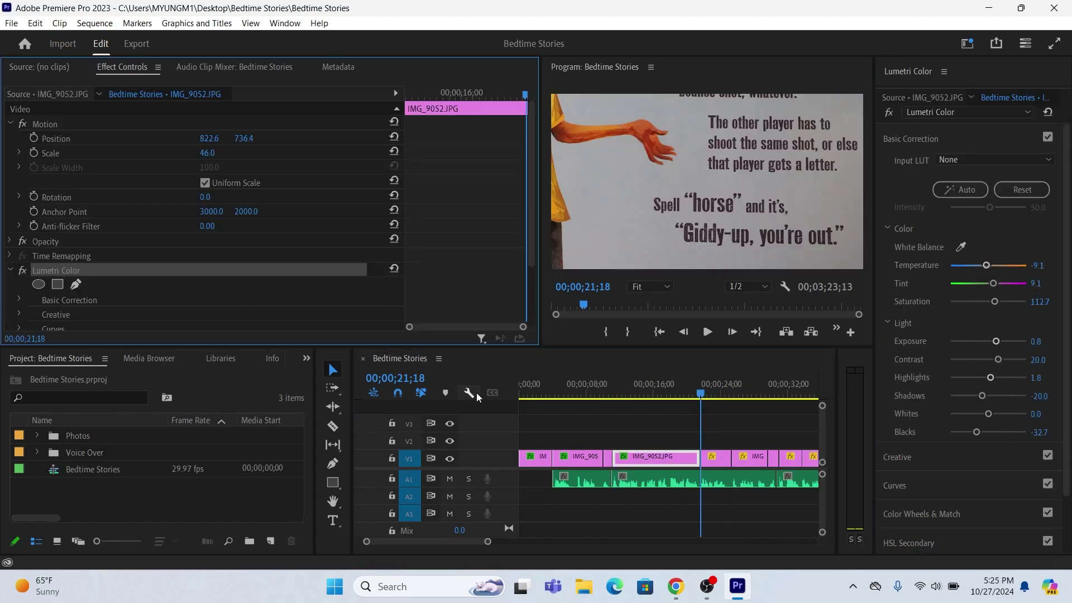
click(742, 457)
drag(989, 265, 994, 284)
drag(989, 302, 992, 302)
mouse_move(990, 341)
mouse_down()
mouse_move(998, 341)
mouse_move(992, 360)
mouse_up()
drag(990, 377, 1002, 378)
drag(989, 396, 986, 433)
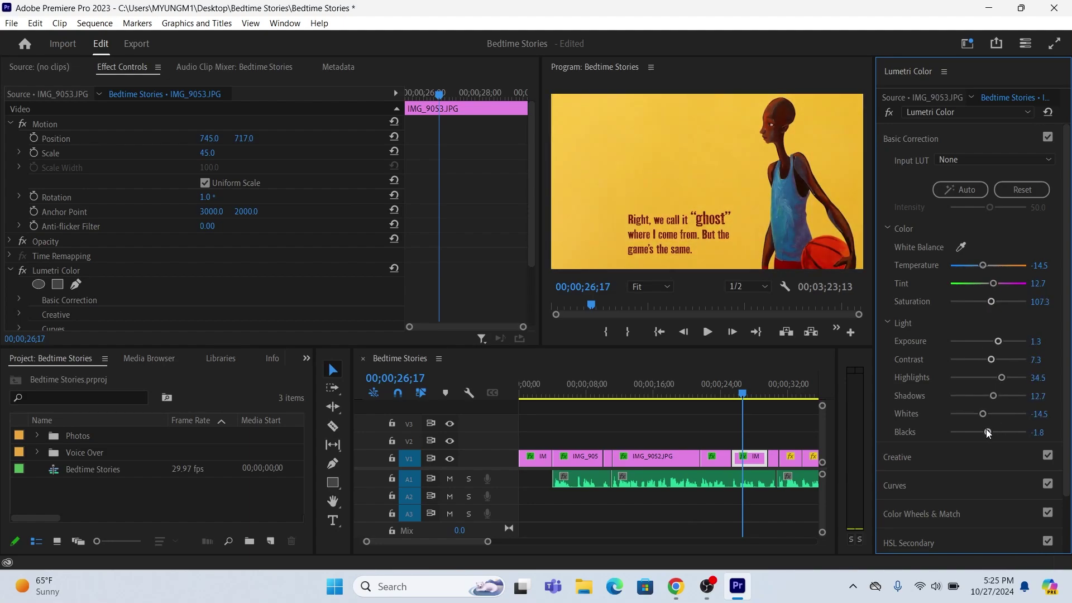
On IMG_9054.JPG, set temperature 1.8, tint 3.6, saturation 132.7, exposure 1.4, contrast 36.4, highlights 1.8, shadows 21.8, whites 21.8 and blacks -25.5
click(771, 439)
key(Down)
key(Down)
drag(990, 265, 1001, 302)
drag(990, 342, 999, 337)
drag(989, 360, 997, 396)
drag(990, 414, 998, 415)
On IMG_9055.JPG, set temperature 1.8, tint 5.5, saturation 125.5, exposure 1.8, contrast 21.8, highlights 25.5, shadows 3.6, whites 9.1 and blacks -1.8
key(Down)
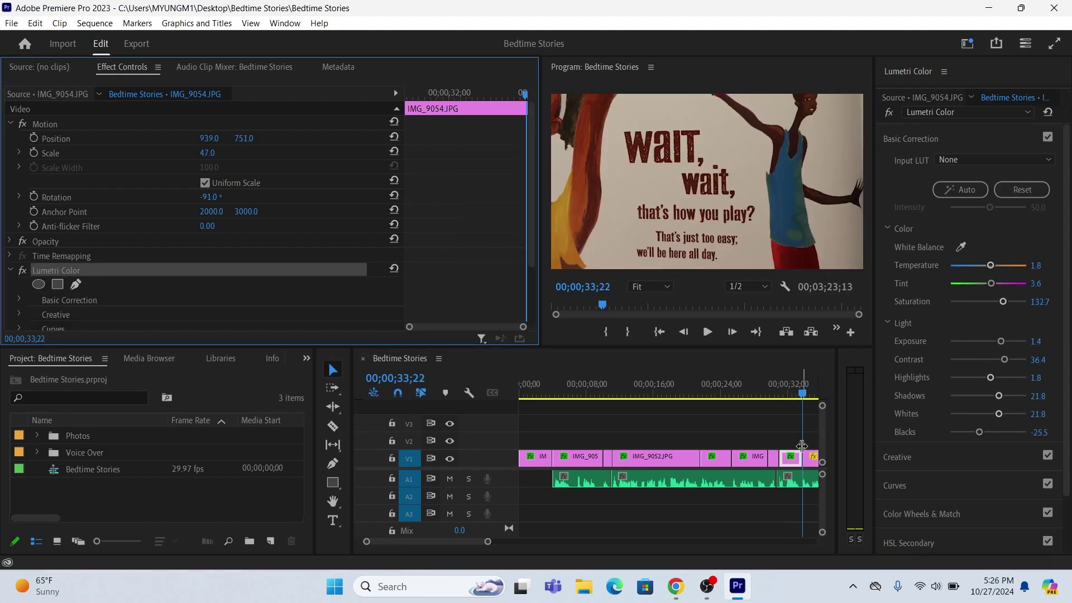
key(minus)
key(Down)
drag(989, 265, 991, 284)
drag(989, 302, 998, 302)
mouse_move(990, 341)
mouse_down()
mouse_move(1003, 341)
mouse_move(998, 360)
mouse_up()
drag(990, 377, 986, 432)
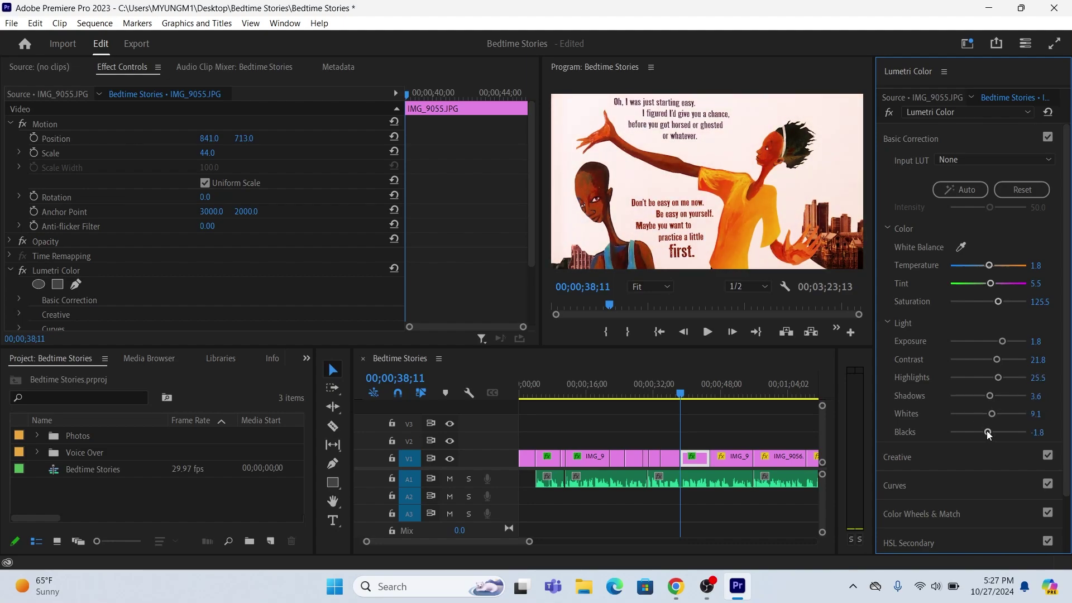
Color-correct IMG_9056.JPG by adjusting its temperature, tint, exposure, whites and blacks and raising its saturation
key(Down)
key(Down)
drag(990, 265, 993, 284)
drag(990, 301, 996, 302)
drag(990, 342, 994, 395)
drag(990, 414, 986, 431)
On the clip following IMG_9056.JPG, lower the temperature, raise saturation, exposure and contrast, and adjust the remaining light values
key(Down)
drag(989, 265, 985, 266)
drag(989, 284, 998, 301)
drag(990, 341, 1002, 359)
drag(989, 378, 986, 432)
On the clip just before IMG_9060.JPG, raise tint slightly, increase saturation, exposure and highlights, and adjust contrast, shadows and whites
key(Down)
drag(990, 284, 991, 283)
drag(990, 302, 999, 301)
drag(990, 342, 1004, 341)
drag(990, 360, 992, 378)
mouse_move(990, 396)
mouse_down()
mouse_move(977, 396)
mouse_move(986, 414)
mouse_up()
key(Down)
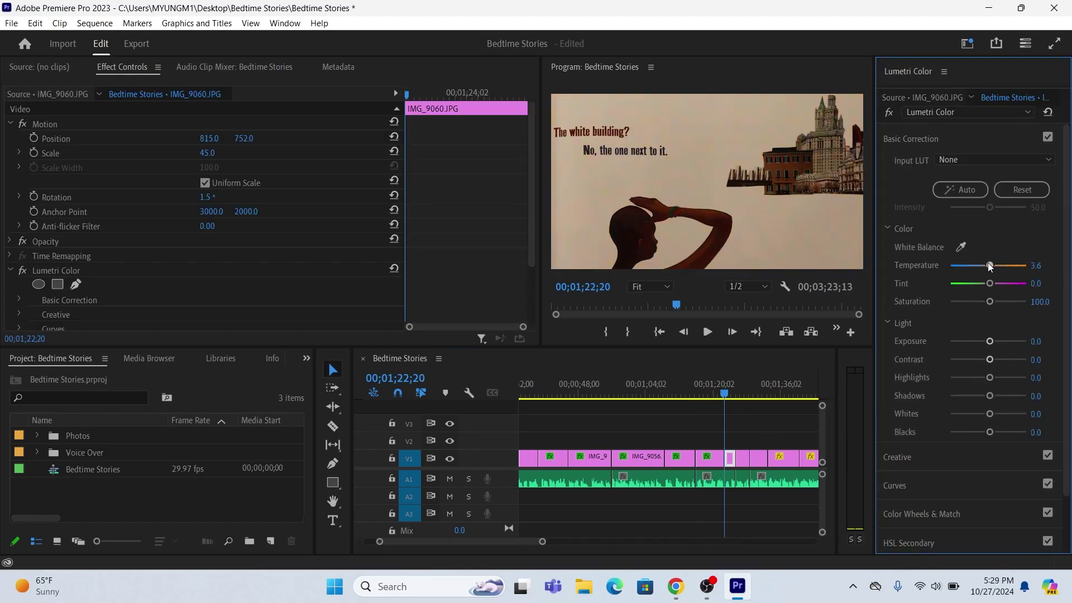
Color-correct IMG_9060.JPG by adjusting its temperature, tint and saturation plus the exposure, shadows, whites and blacks, and save the project
drag(989, 266, 988, 265)
drag(989, 283, 995, 302)
drag(990, 341, 1000, 396)
drag(990, 414, 987, 431)
key(ctrl+s)
On the clip following IMG_9060.JPG, lower the temperature, raise tint, saturation, exposure and contrast, adjust the remaining light values, and save
key(Down)
key(Down)
drag(990, 265, 981, 266)
drag(990, 284, 1002, 302)
drag(990, 342, 998, 341)
drag(990, 360, 998, 360)
drag(989, 378, 988, 396)
drag(989, 414, 998, 432)
key(ctrl+s)
click(757, 415)
On the second clip after IMG_9060.JPG, lower the temperature, slightly raise tint and saturation, and adjust exposure through blacks
key(Down)
key(Down)
drag(989, 266, 983, 265)
drag(990, 283, 992, 284)
drag(989, 301, 996, 302)
drag(990, 341, 994, 377)
drag(989, 395, 981, 432)
click(780, 433)
Copy the Lumetri Color effect from IMG_9062.JPG and paste it onto the last photo clip of the sequence
scroll(780, 434, down, 3)
key(Down)
click(679, 459)
click(56, 270)
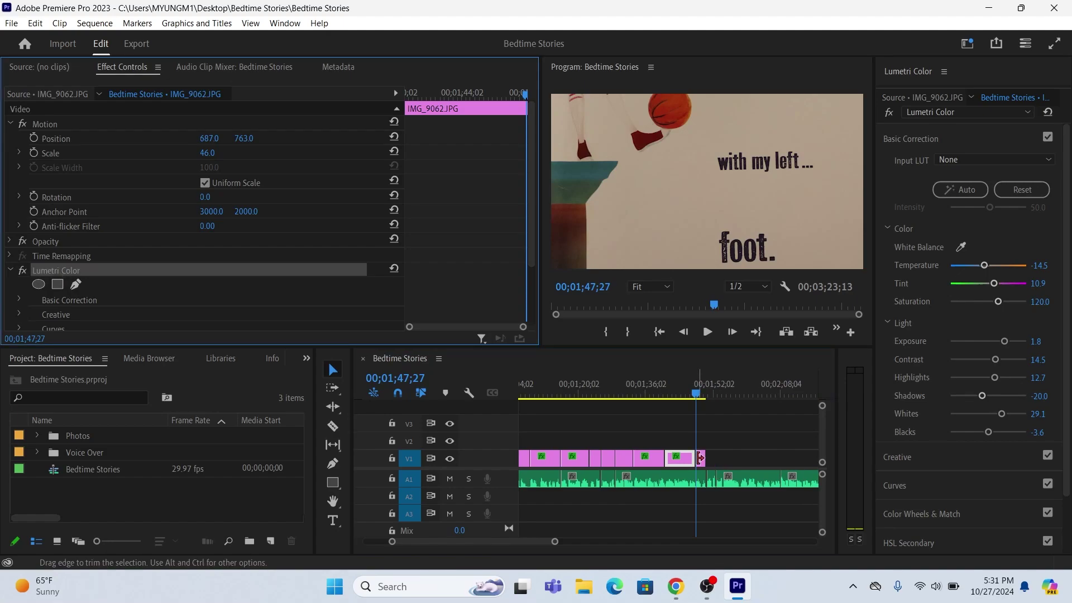
click(702, 459)
key(ctrl+v)
key(minus)
key(minus)
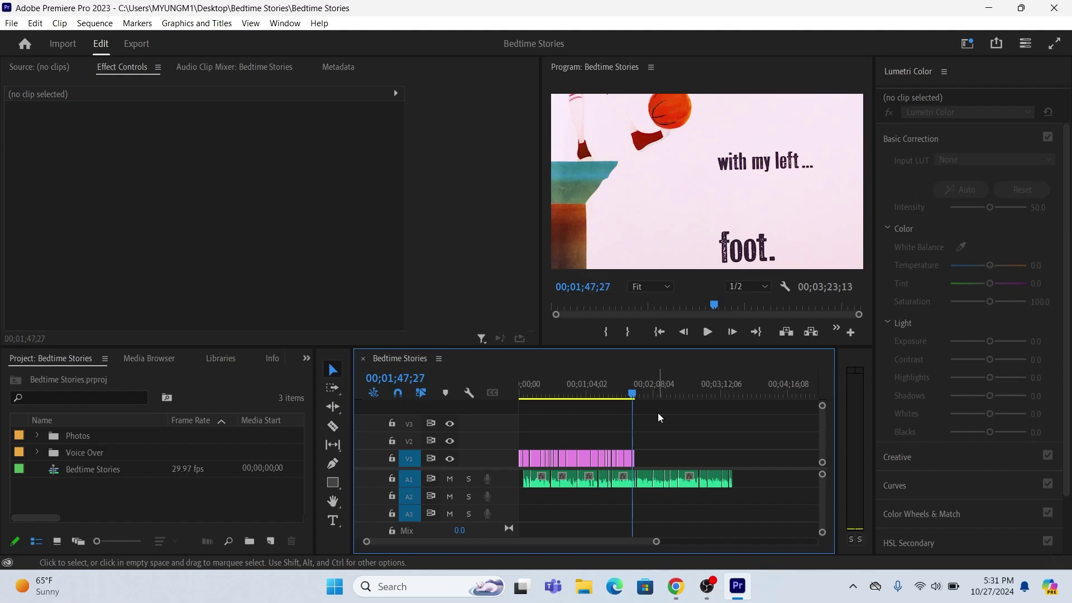
Compare IMG_9056.JPG before and after correction by disabling and re-enabling its basic correction twice
click(582, 391)
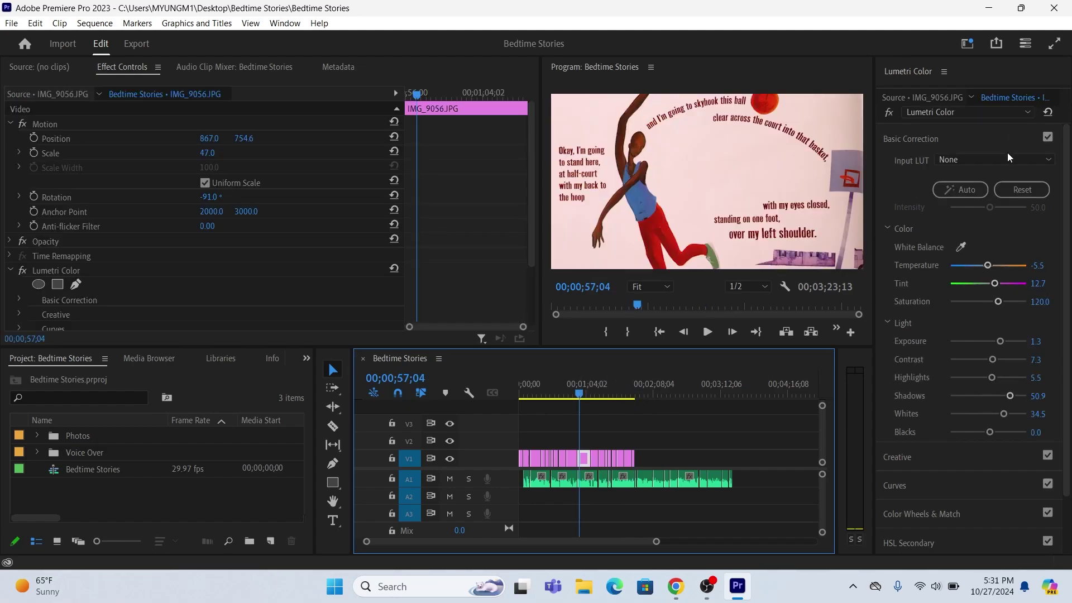
click(1049, 138)
click(1048, 138)
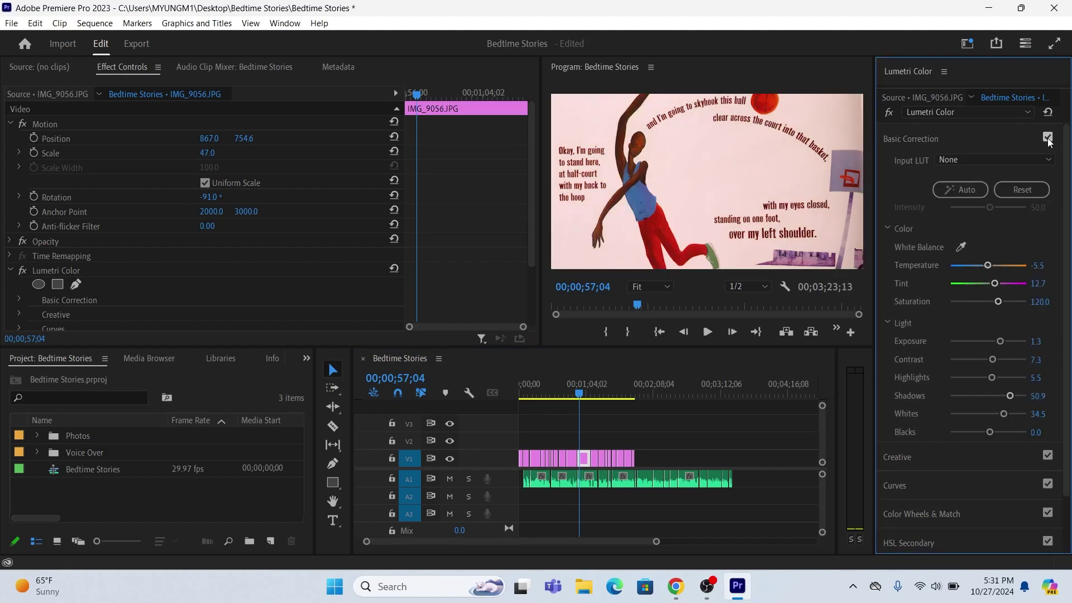
click(1048, 138)
click(1048, 138)
Compare IMG_9053.JPG at 00;00;30;17 with and without its basic correction, leaving the correction enabled
click(554, 383)
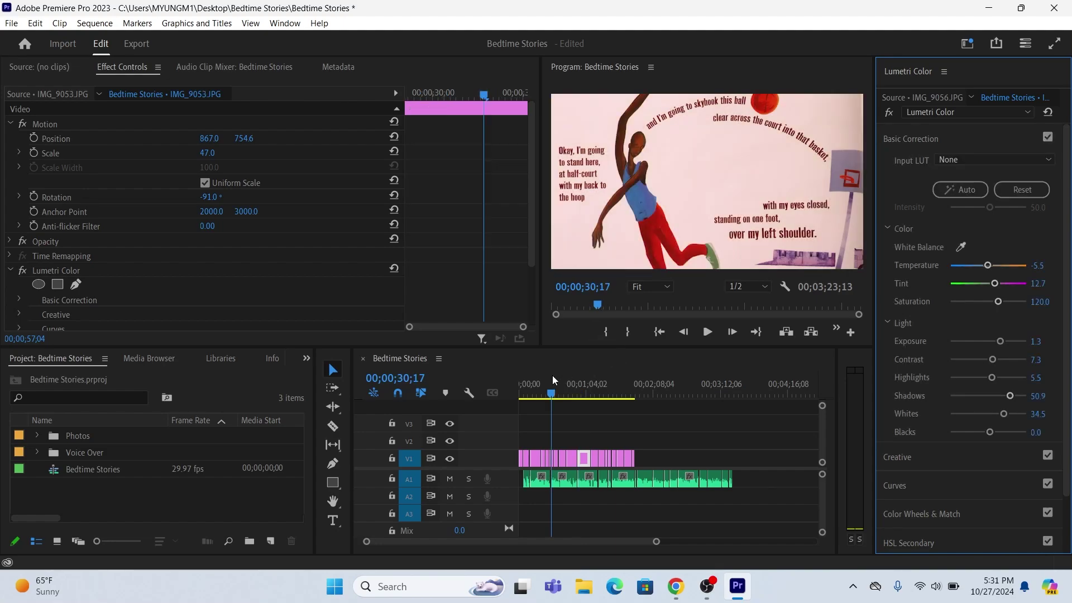
click(1048, 138)
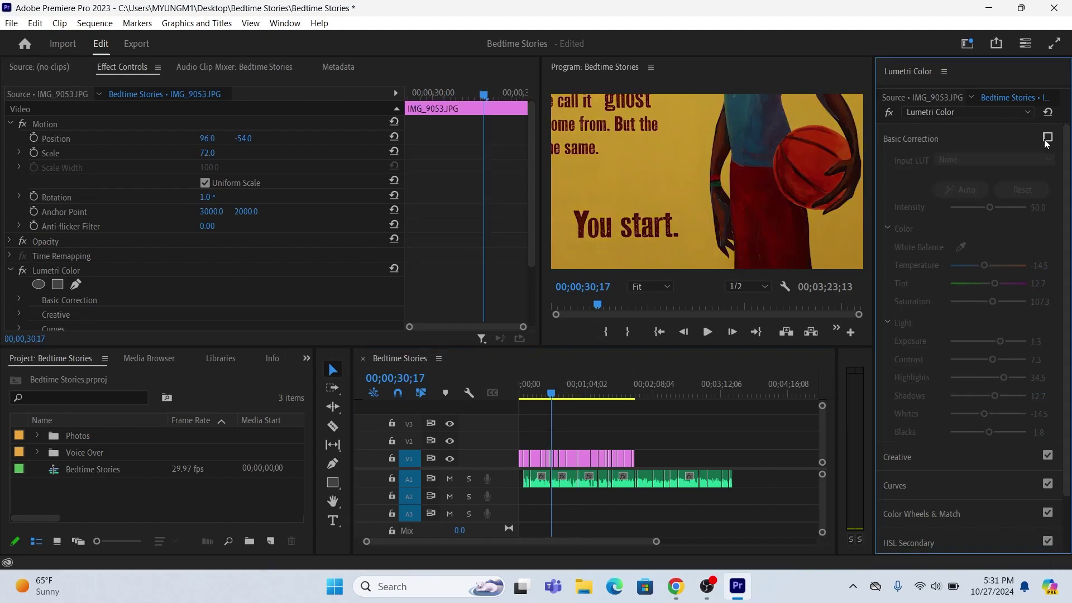
click(1048, 139)
Deselect all clips and save the Bedtime Stories project
click(742, 446)
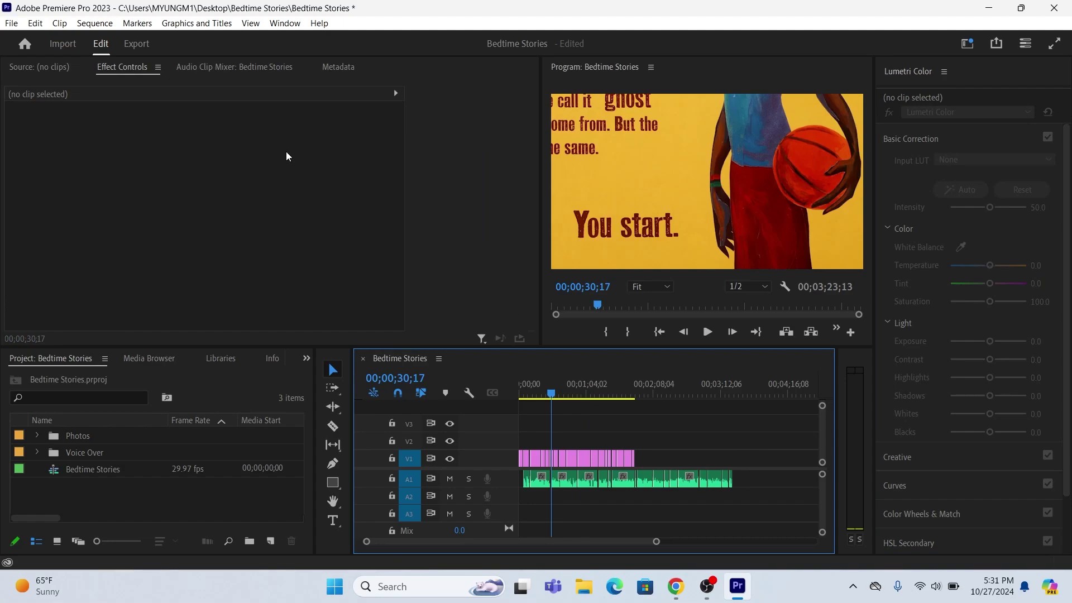
click(11, 25)
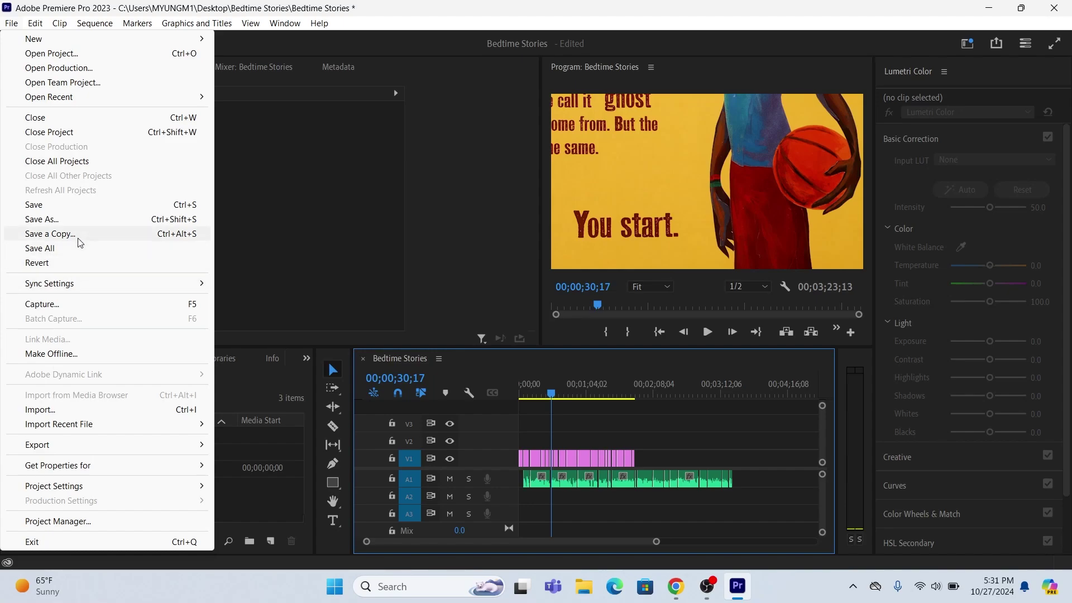
click(102, 204)
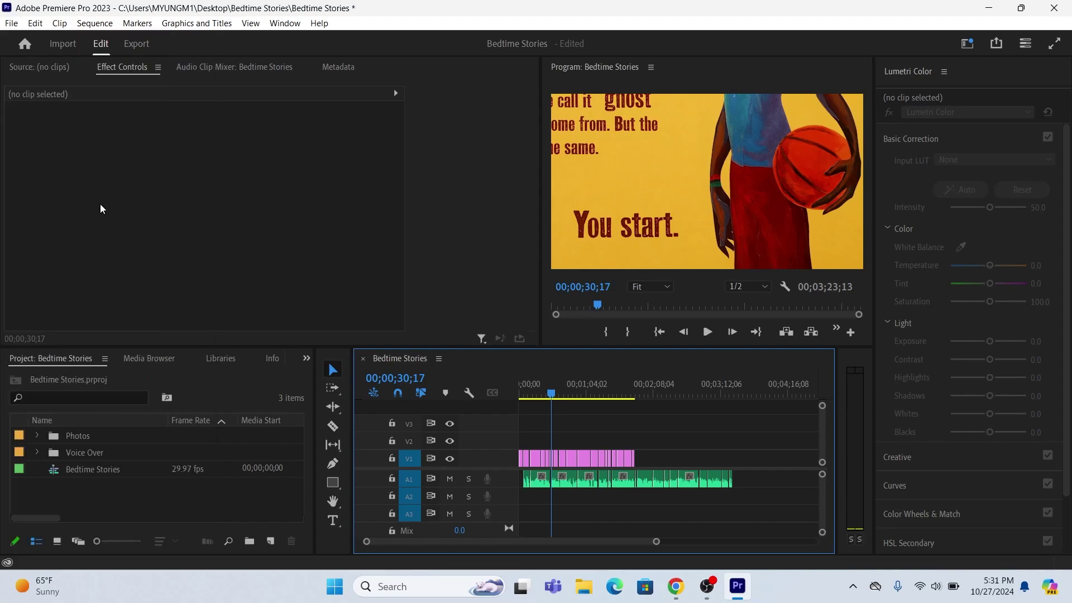
Review the color settings of IMG_9054.JPG and IMG_9053.JPG and view the corrected IMG_9055.JPG and IMG_9056.JPG in the sequence
click(556, 460)
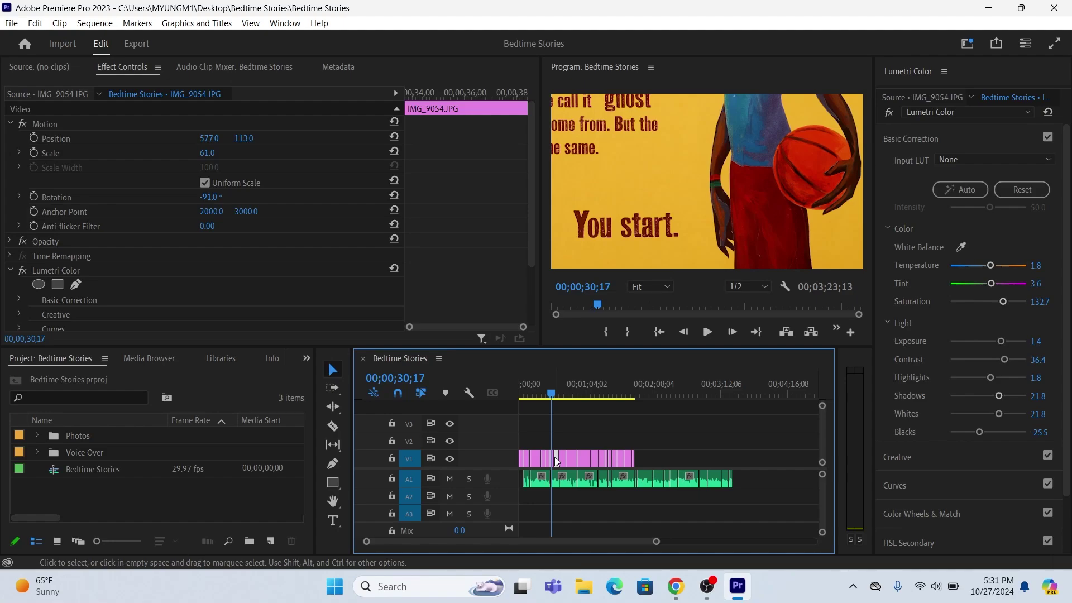
click(598, 431)
click(551, 460)
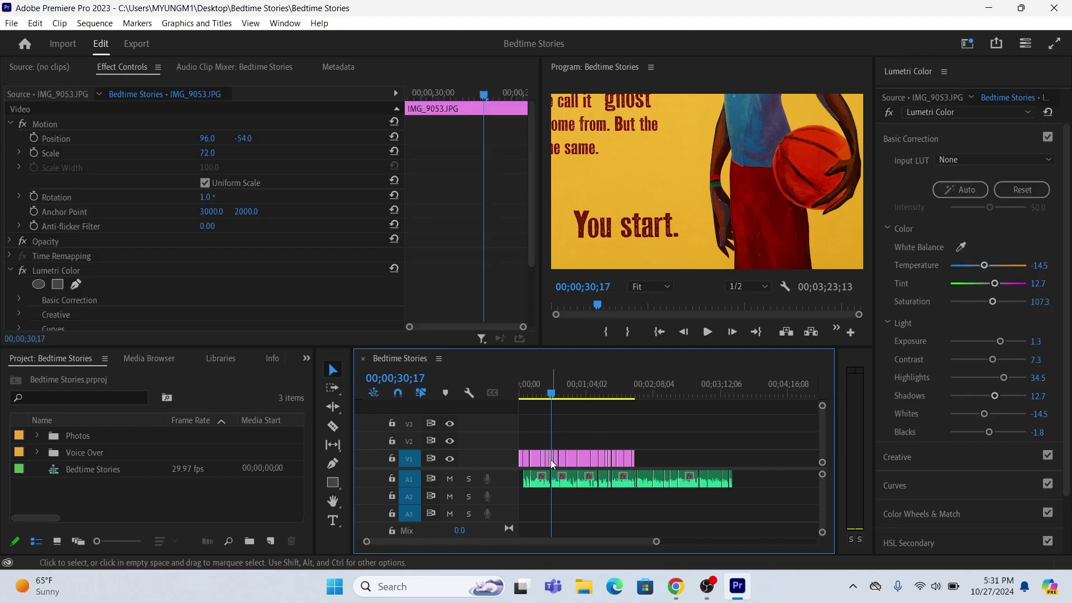
click(571, 393)
click(593, 424)
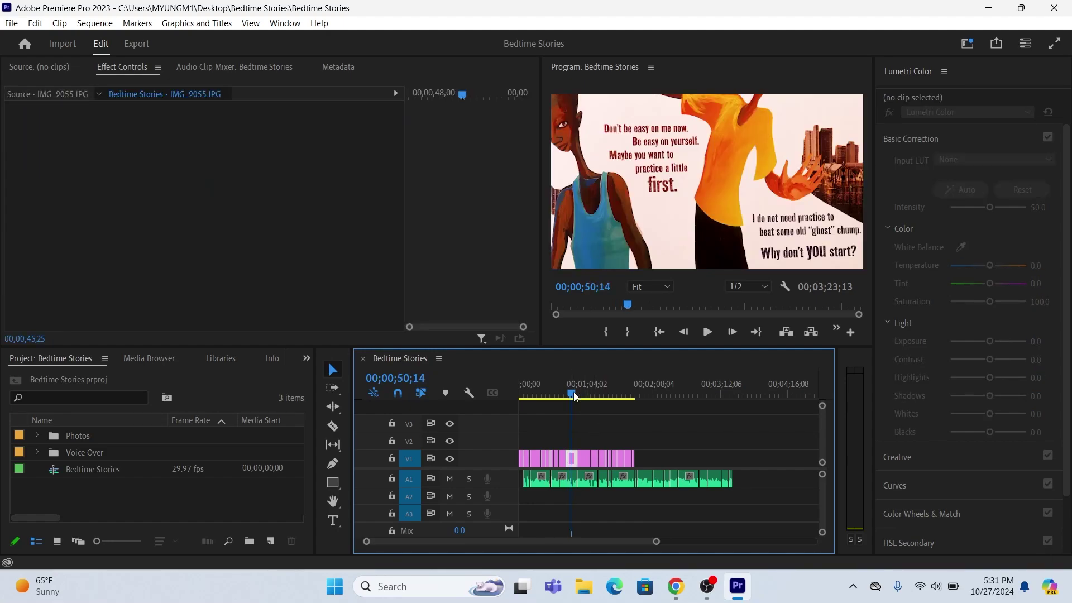
click(574, 392)
click(587, 392)
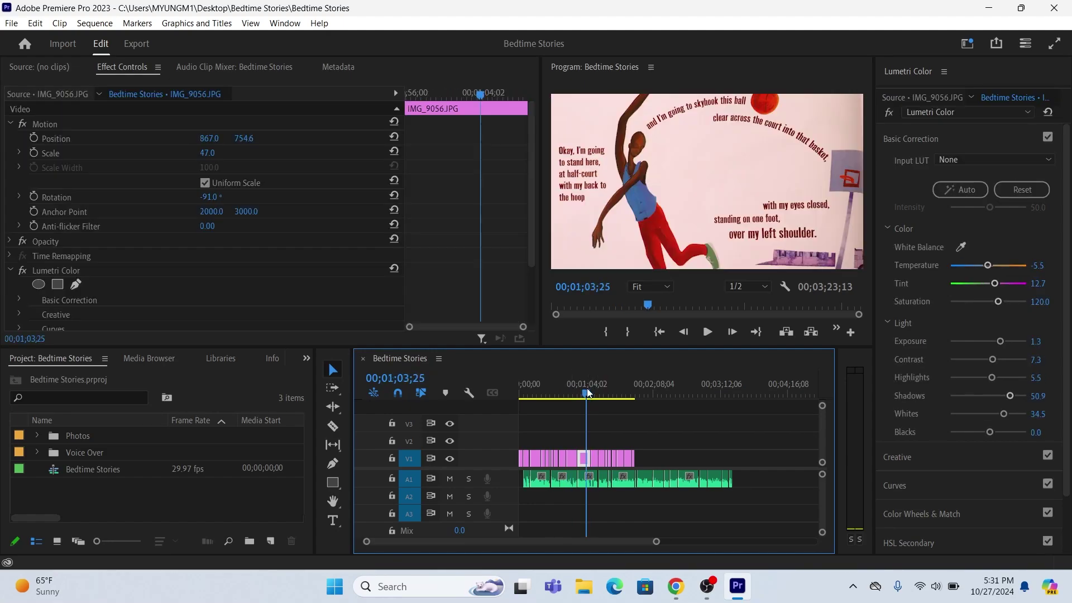
click(676, 436)
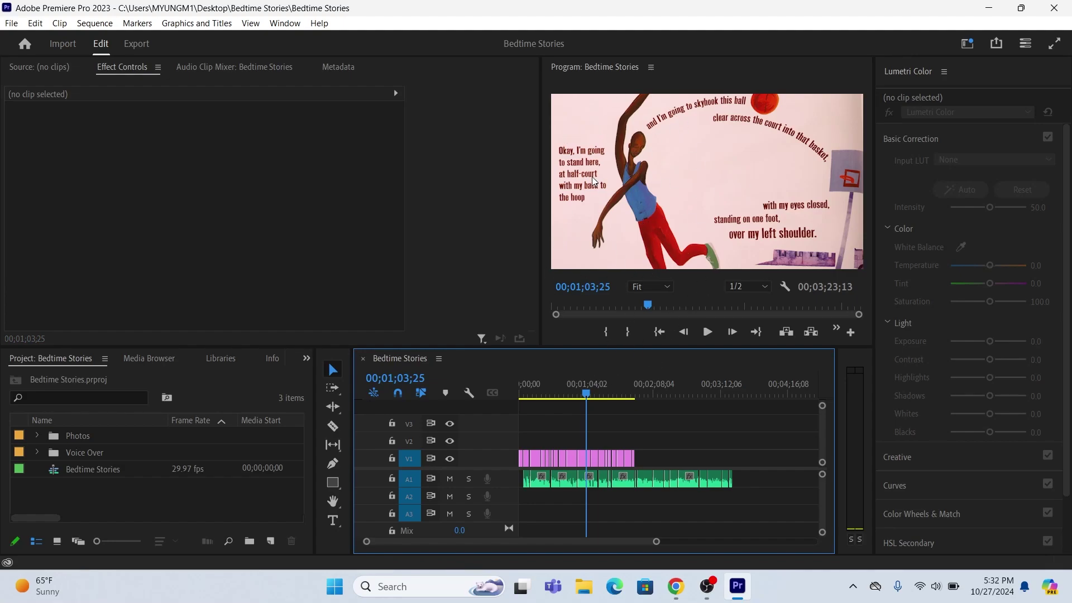
Preview IMG_9056.JPG at 00;01;03;25 without its basic correction, turn the correction back on and deselect the clip
click(587, 461)
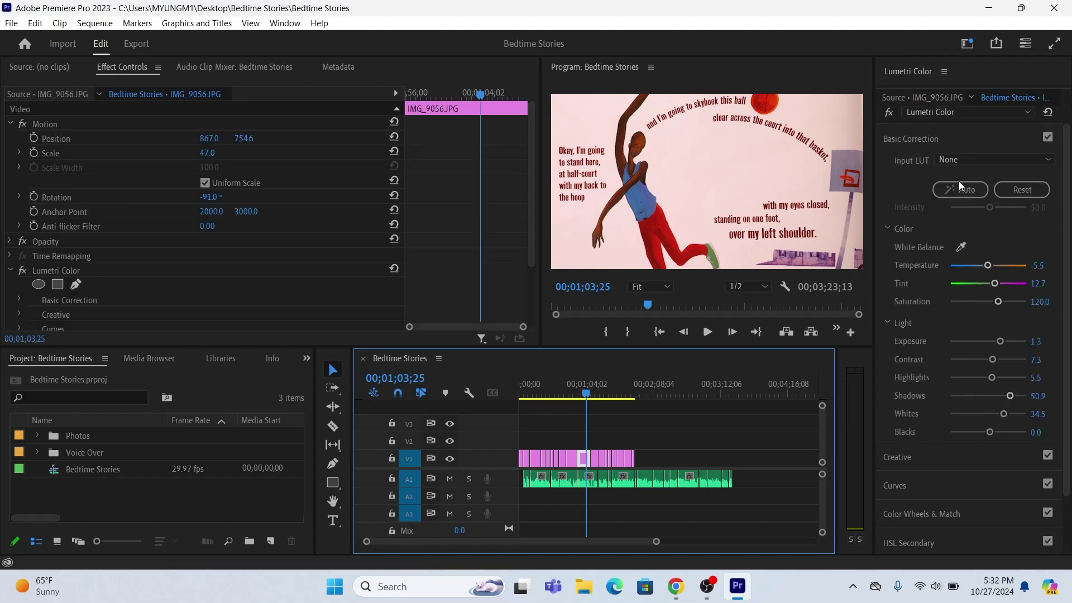
click(1048, 137)
click(1048, 137)
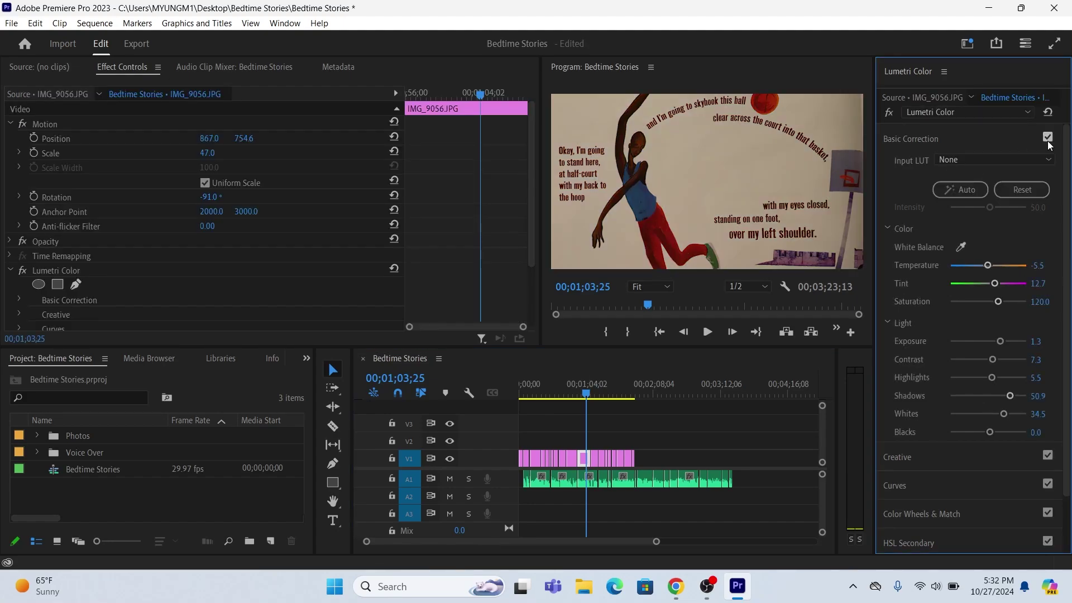
click(728, 404)
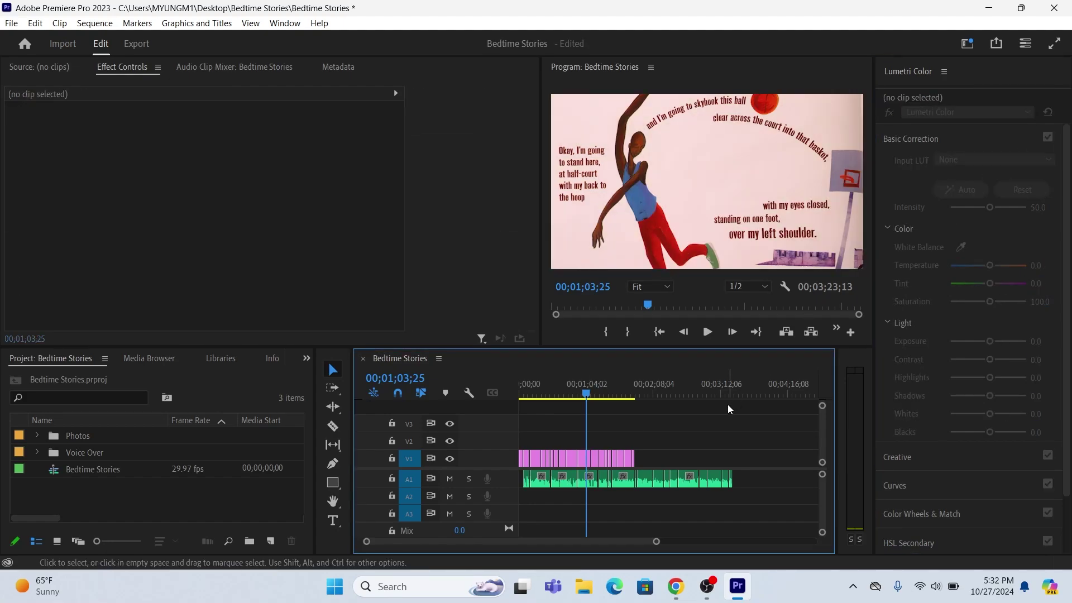
click(588, 462)
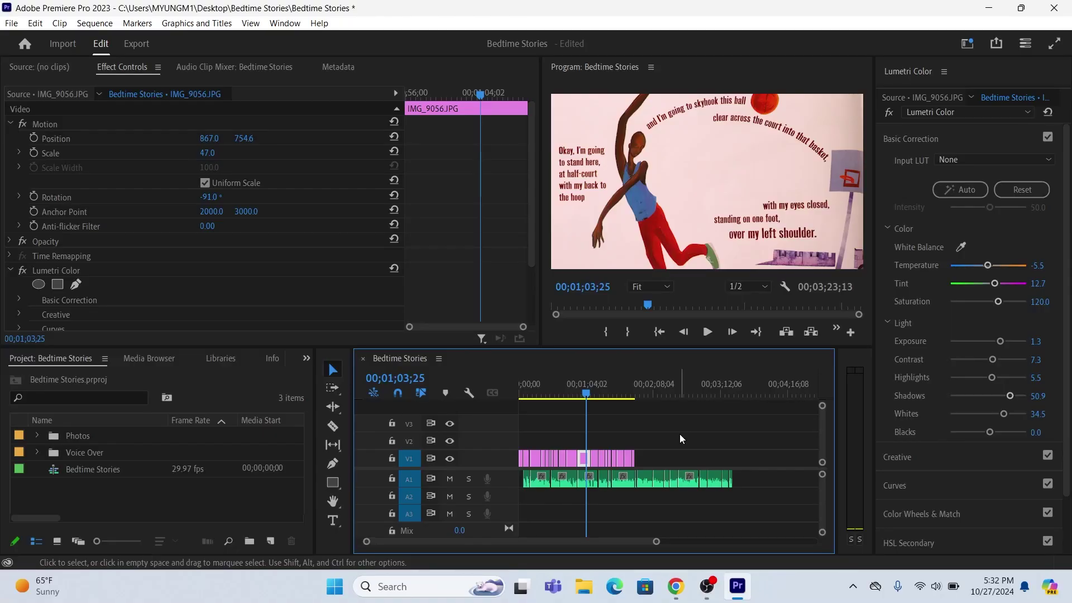
click(680, 435)
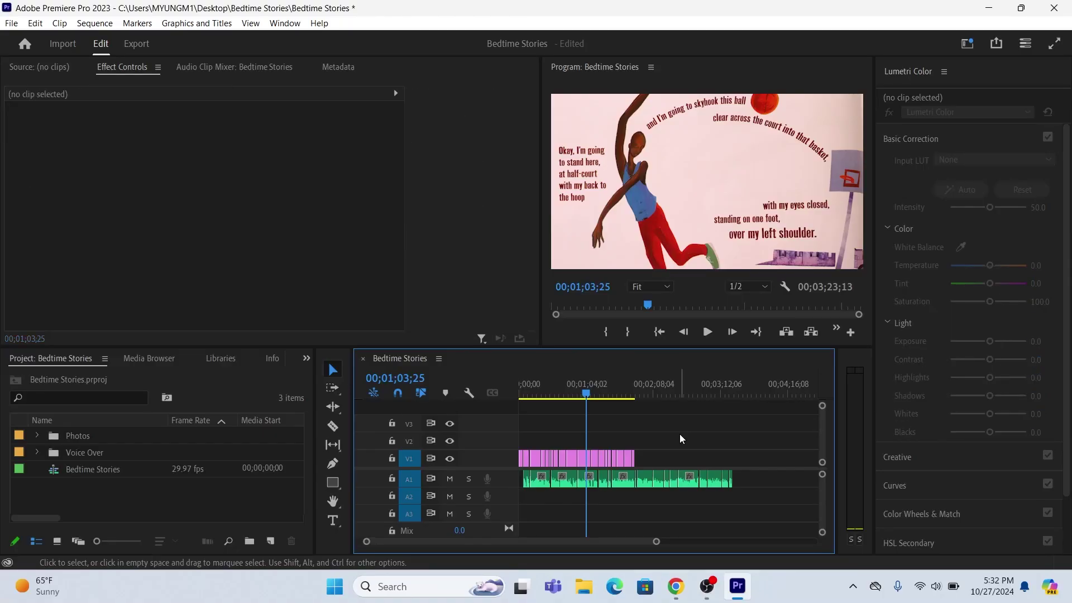
click(587, 461)
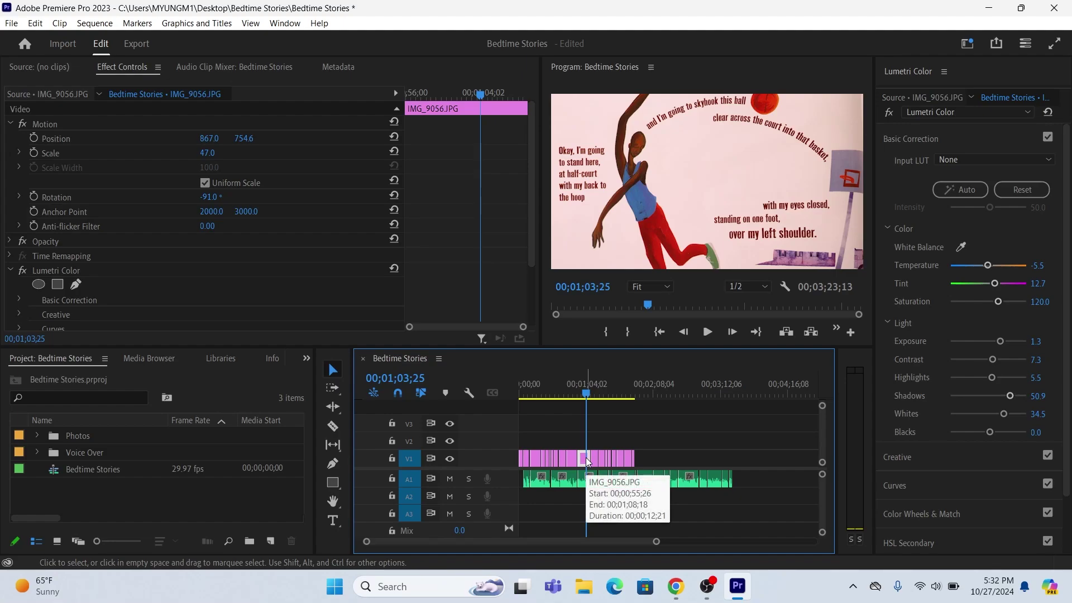